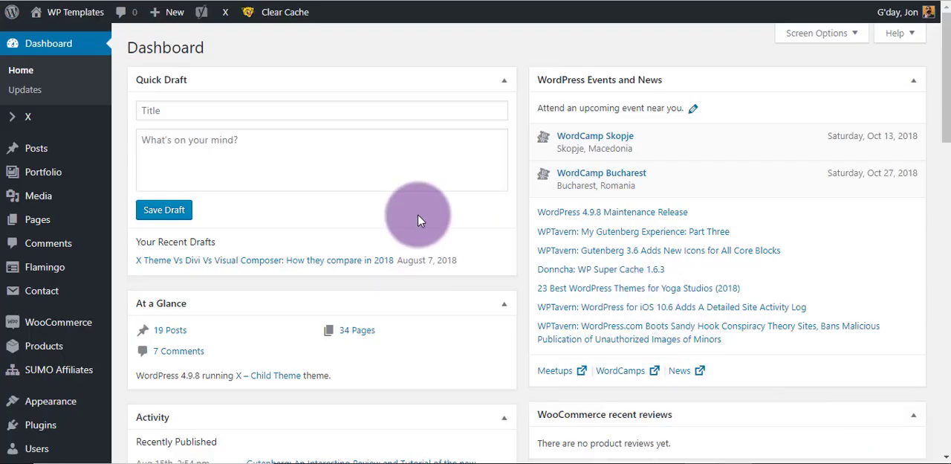
# Open the list of installed plugins and look through it for the Gutenberg plugin.
pyautogui.moveTo(41, 433)
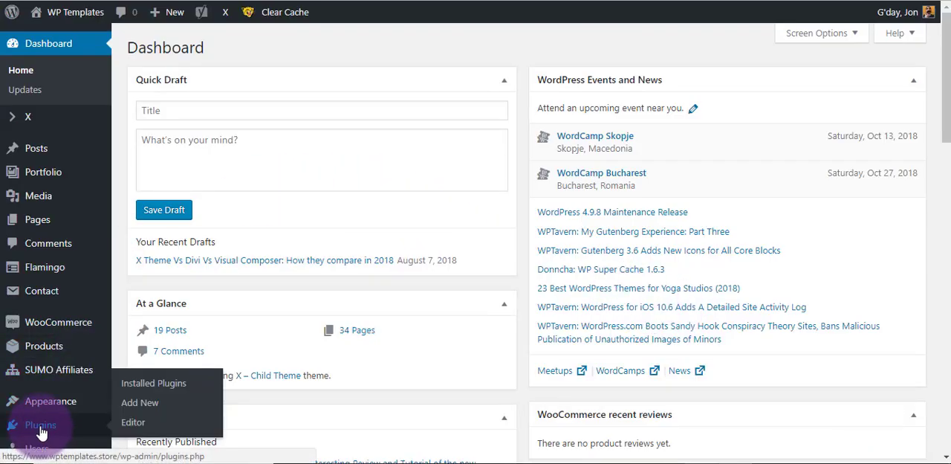
pyautogui.click(41, 427)
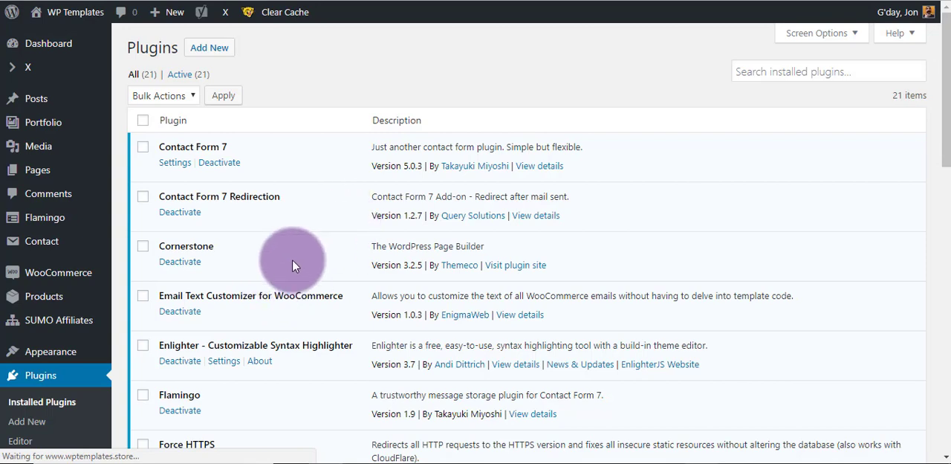
pyautogui.scroll(-2, 290, 258)
pyautogui.scroll(-2, 290, 223)
pyautogui.scroll(-2, 296, 199)
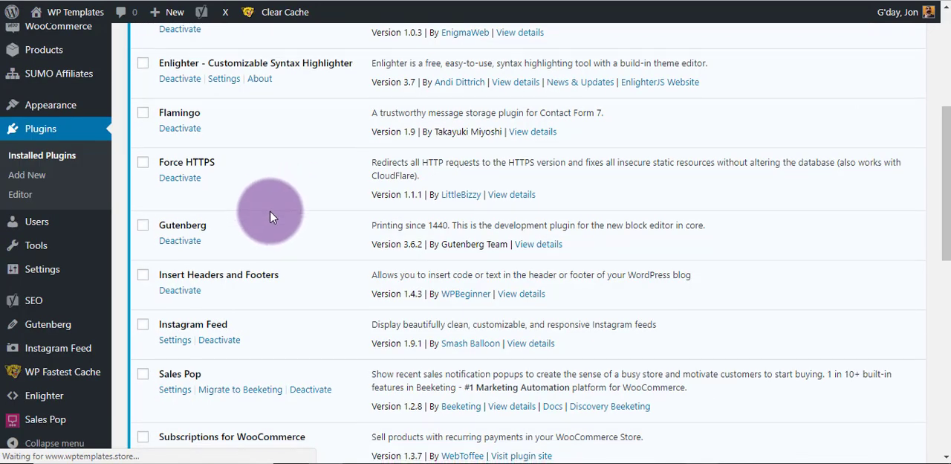
pyautogui.scroll(4, 249, 163)
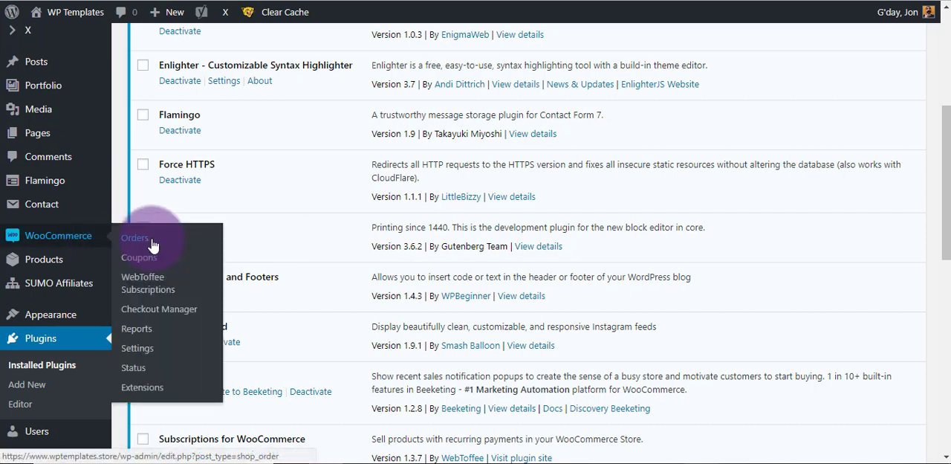
# Create a new post titled "Gutenberg Demo" and save it as a draft.
pyautogui.click(35, 67)
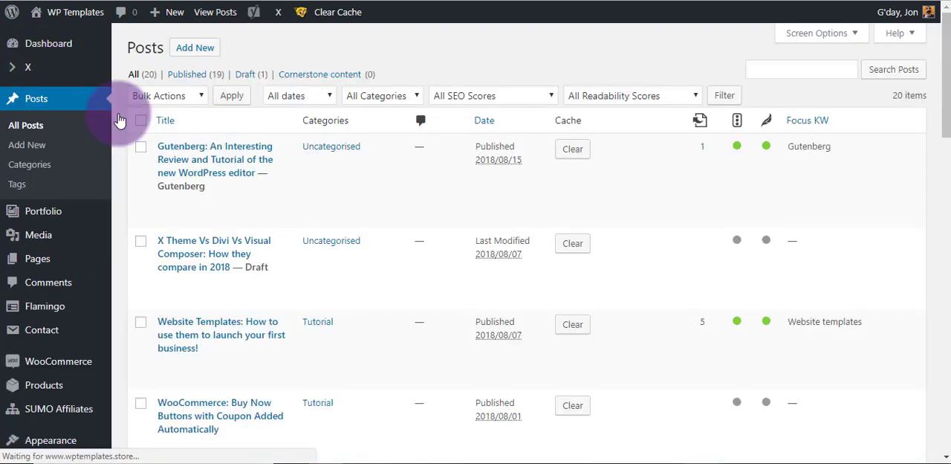
pyautogui.click(198, 49)
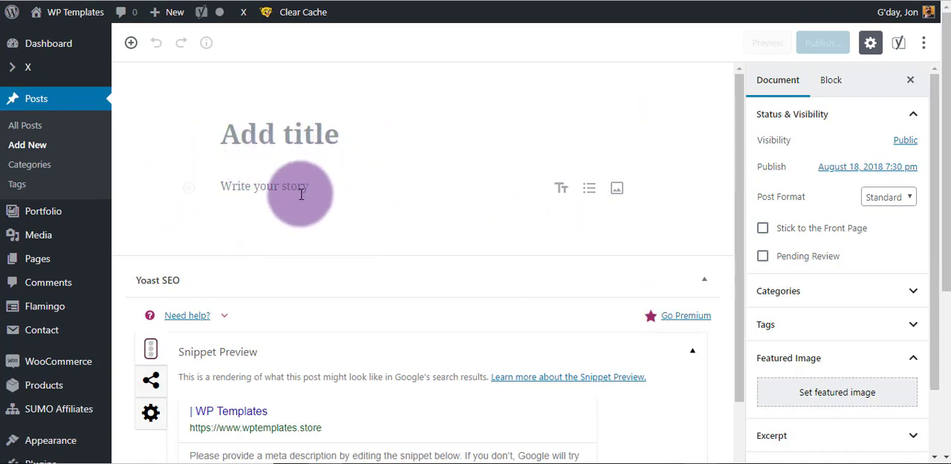
pyautogui.click(281, 138)
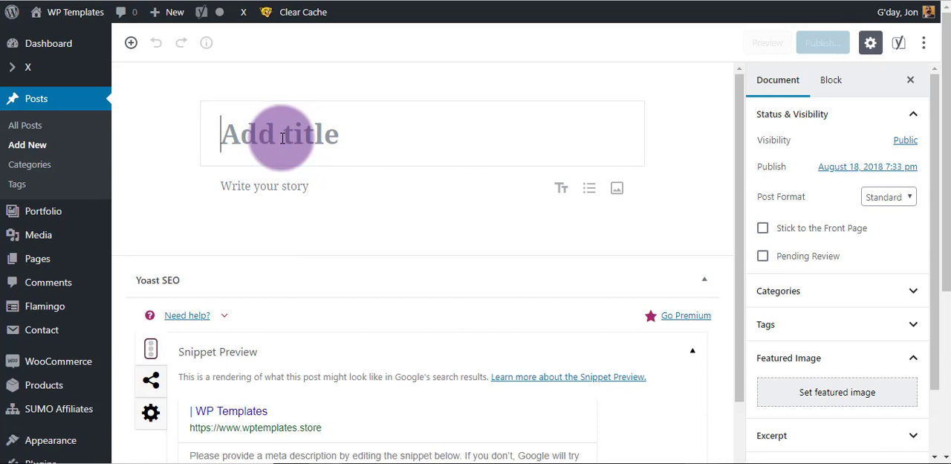
pyautogui.write('Gutenberg ')
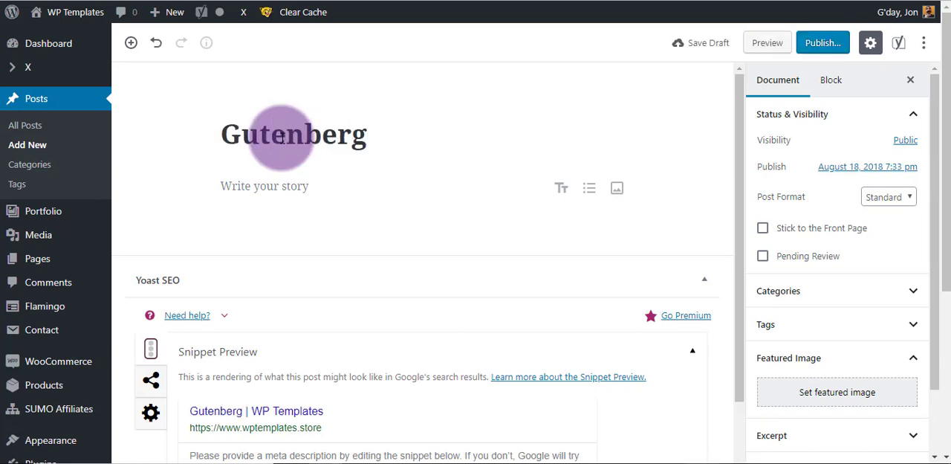
pyautogui.write('Demo')
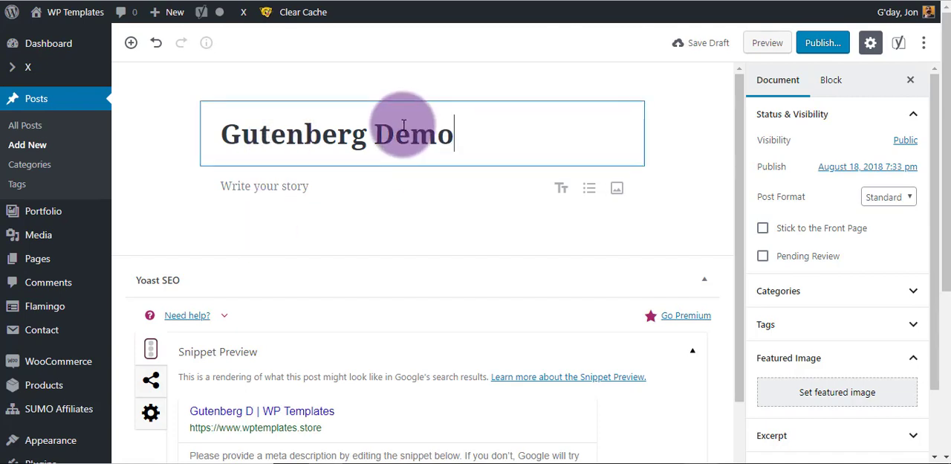
pyautogui.click(708, 45)
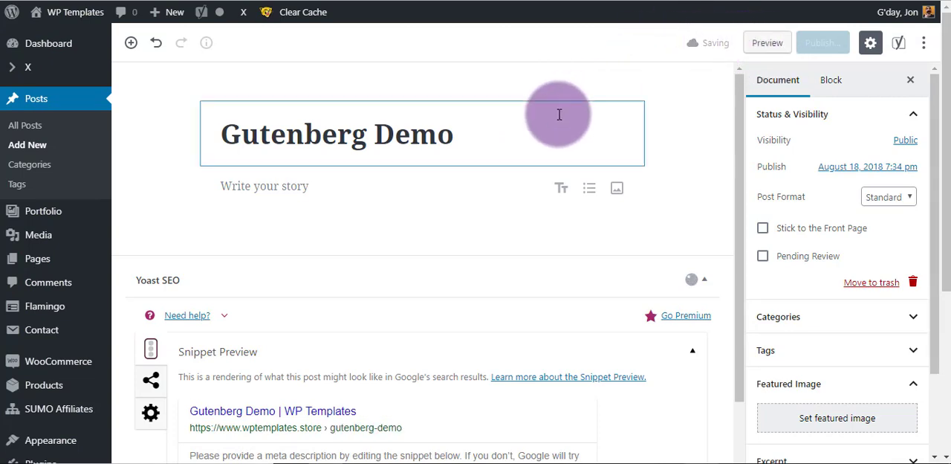
pyautogui.click(486, 129)
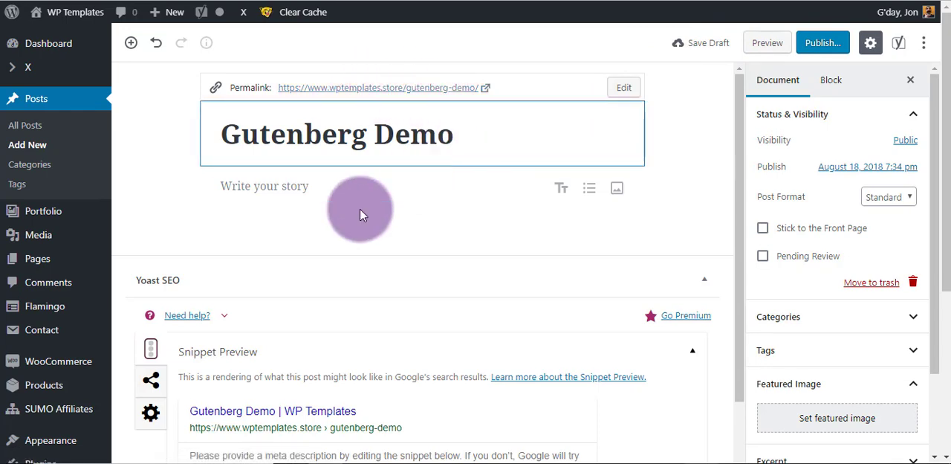
# Add a paragraph reading "Start typing" below the title and set its custom text size to 19.
pyautogui.click(328, 189)
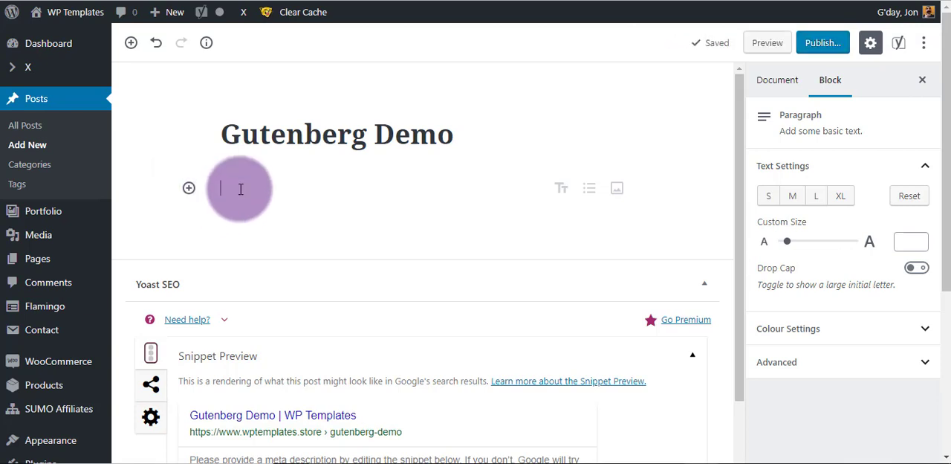
pyautogui.write('Start')
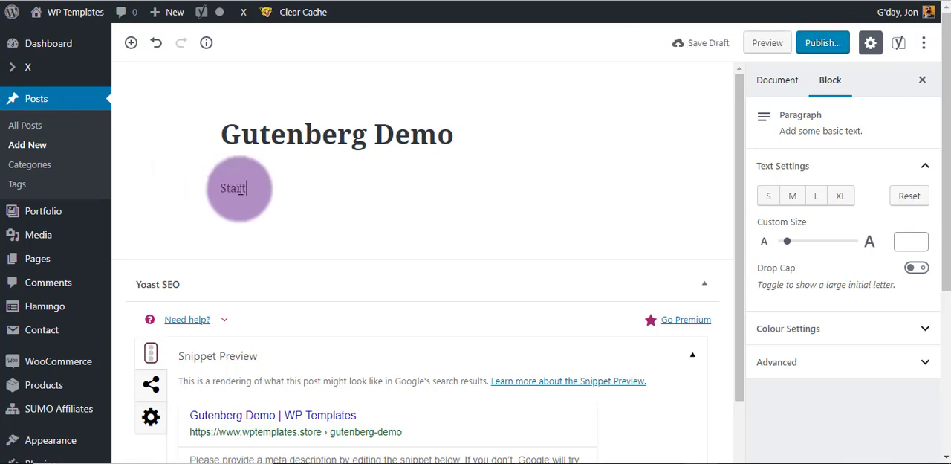
pyautogui.write(' typing')
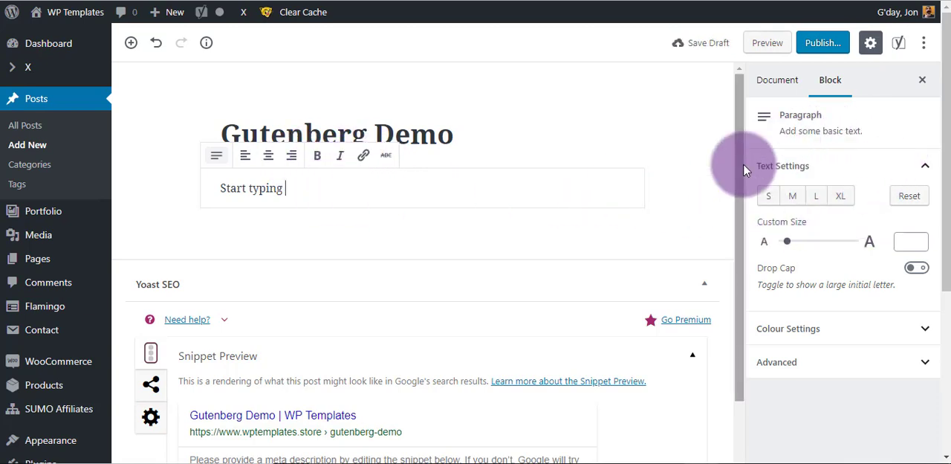
pyautogui.click(841, 199)
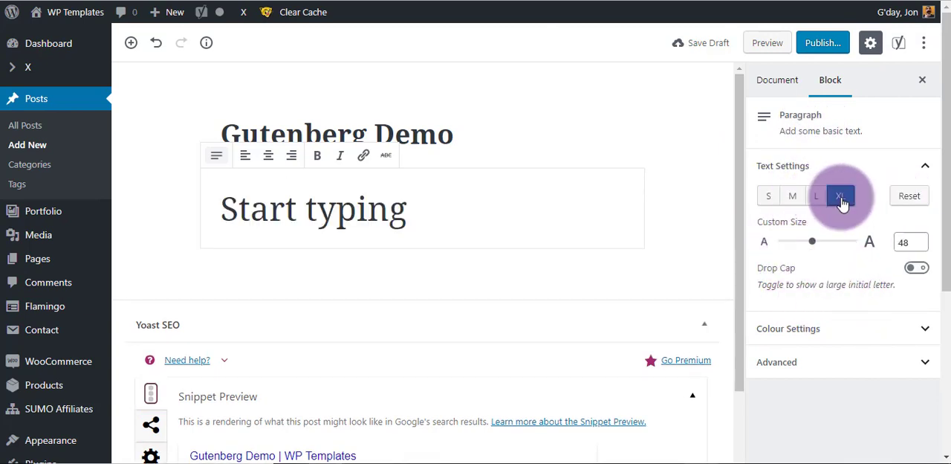
pyautogui.click(794, 201)
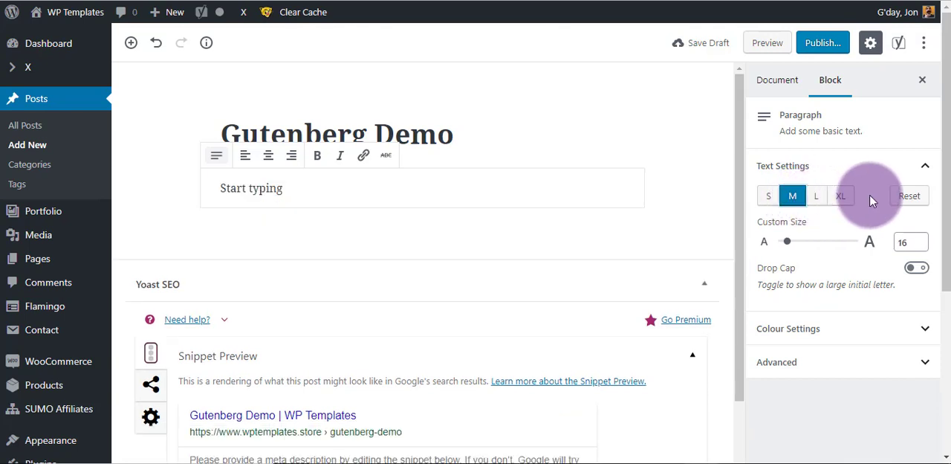
pyautogui.moveTo(789, 245)
pyautogui.mouseDown()
pyautogui.moveTo(813, 239)
pyautogui.moveTo(792, 245)
pyautogui.mouseUp()
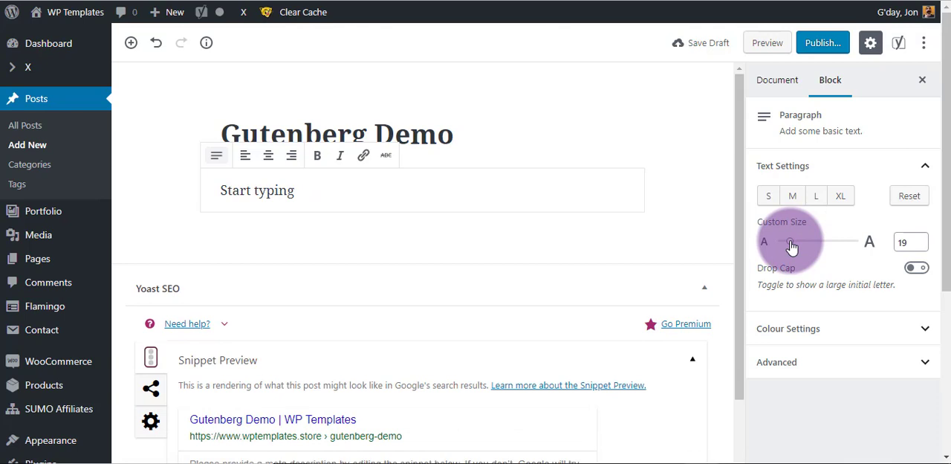
# Give the "Start typing" paragraph an orange background and light grey text.
pyautogui.click(854, 333)
pyautogui.scroll(-3, 851, 349)
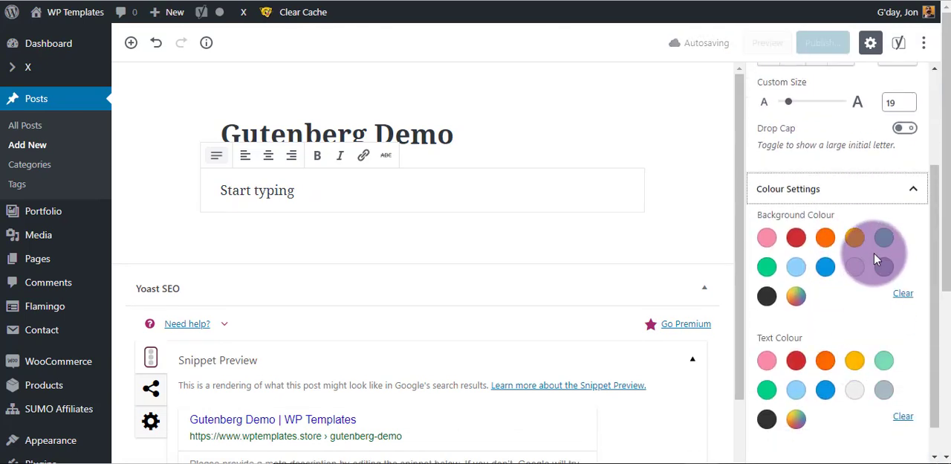
pyautogui.click(825, 237)
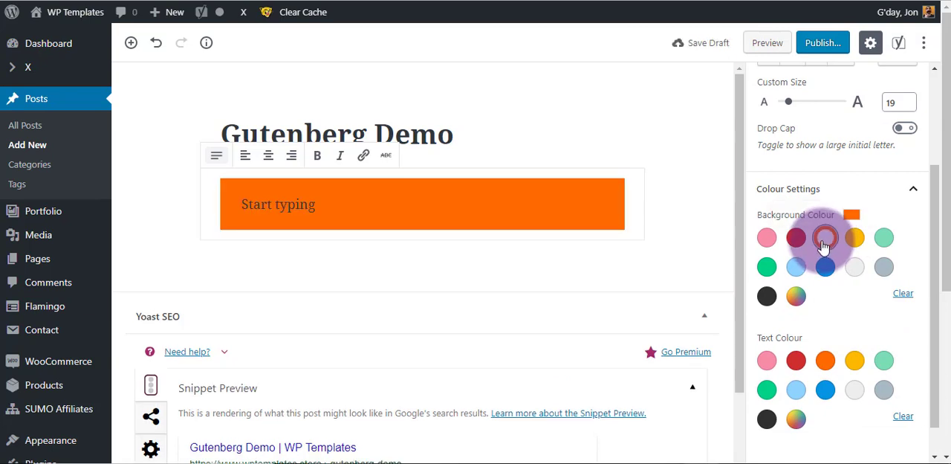
pyautogui.click(855, 395)
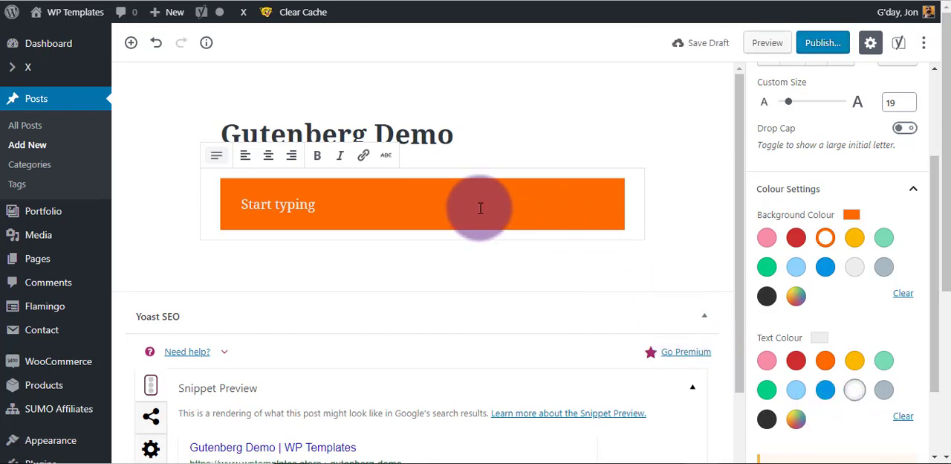
# Remove the orange "Start typing" paragraph block from the post.
pyautogui.click(440, 209)
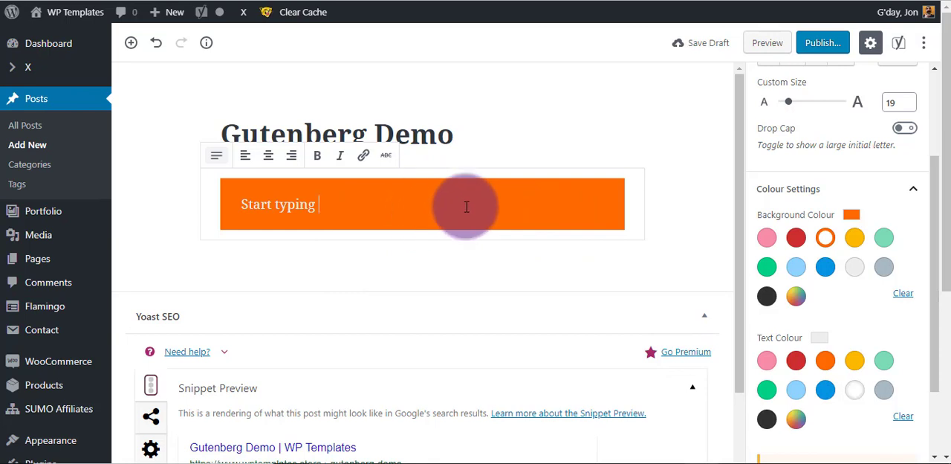
pyautogui.click(658, 181)
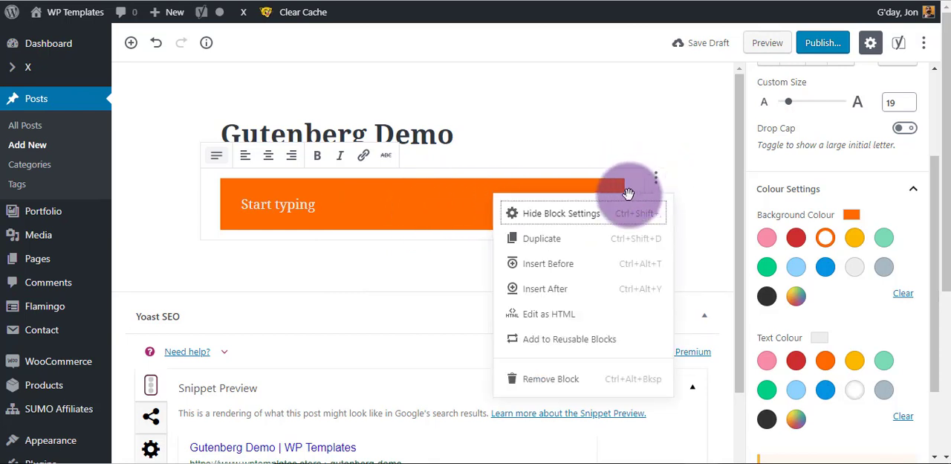
pyautogui.click(553, 380)
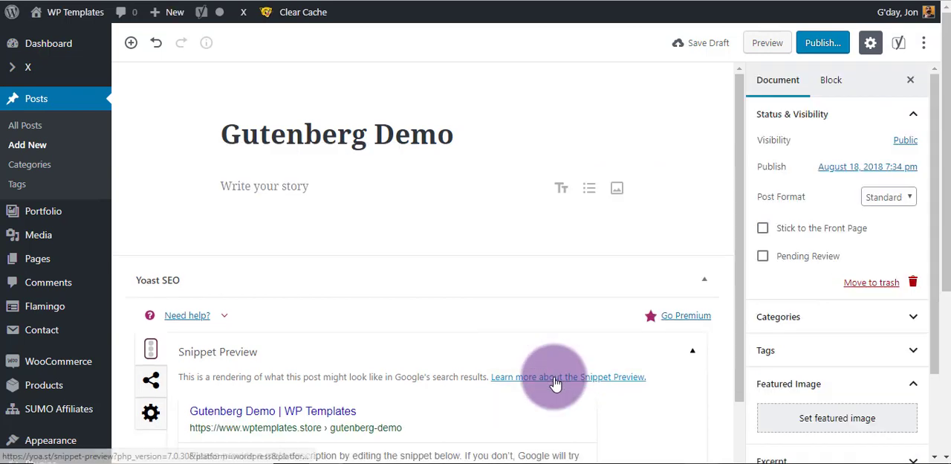
# Insert a Heading block below the post title with the text "Heading 1".
pyautogui.click(276, 187)
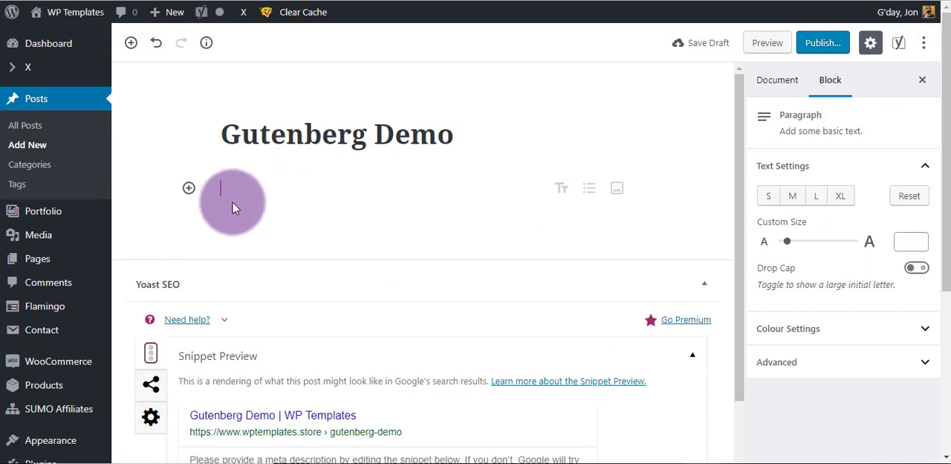
pyautogui.click(190, 189)
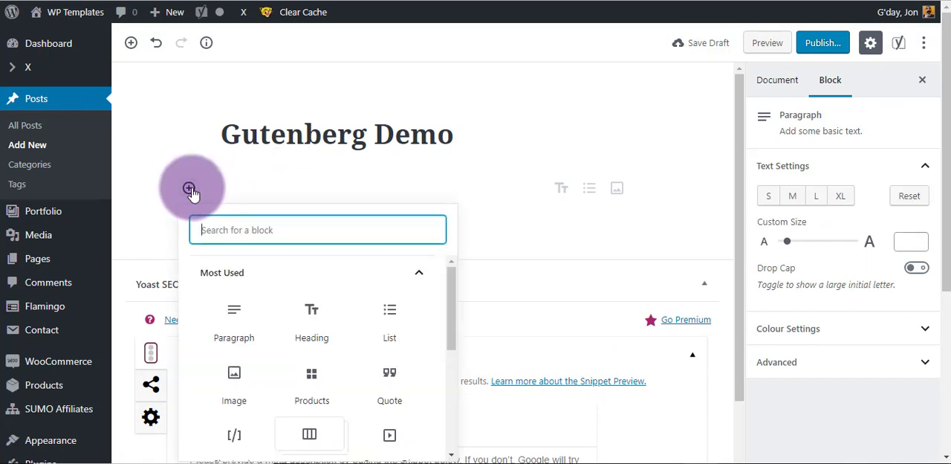
pyautogui.click(312, 316)
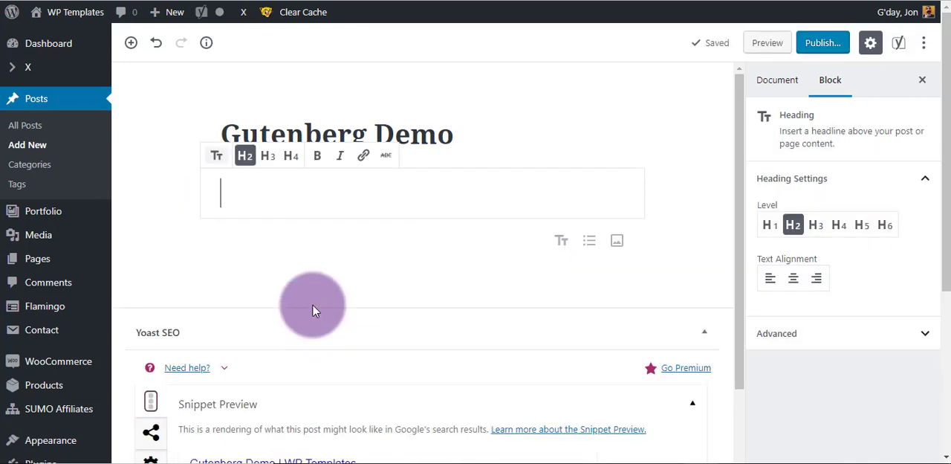
pyautogui.write('Headin')
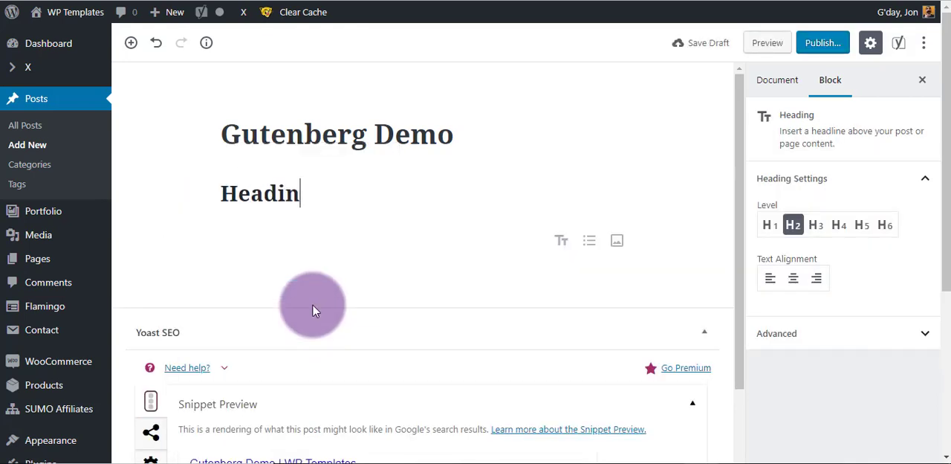
pyautogui.write('g 1')
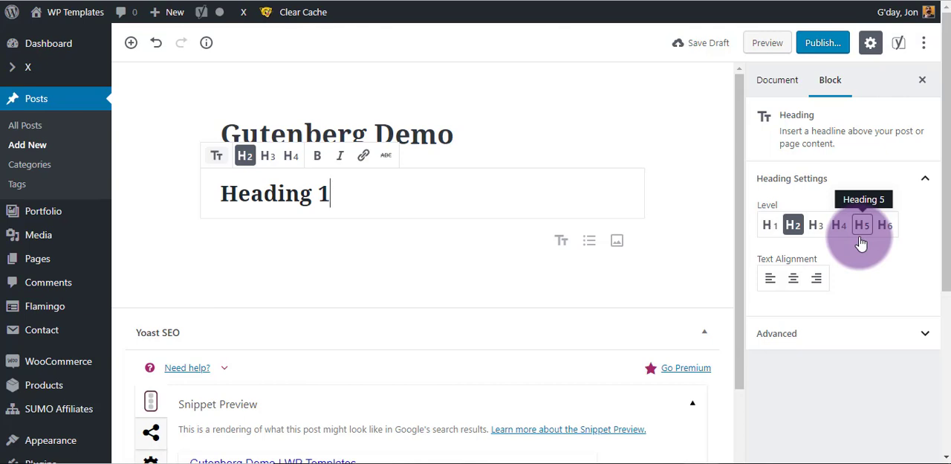
# Examine the heading block's advanced settings for the HTML anchor and additional CSS class.
pyautogui.click(899, 336)
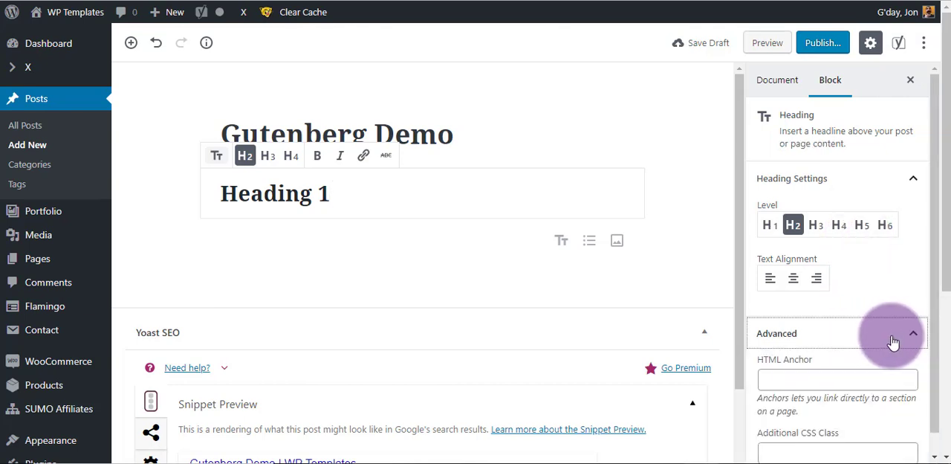
pyautogui.scroll(-1, 879, 319)
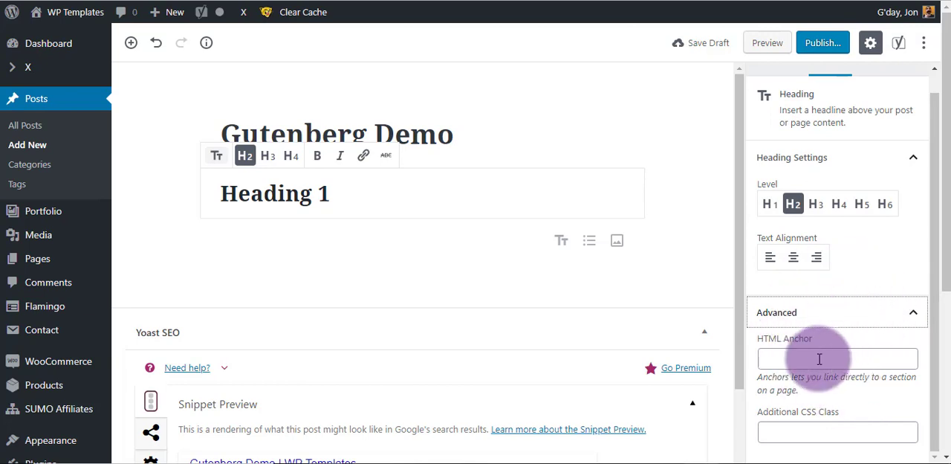
pyautogui.click(810, 431)
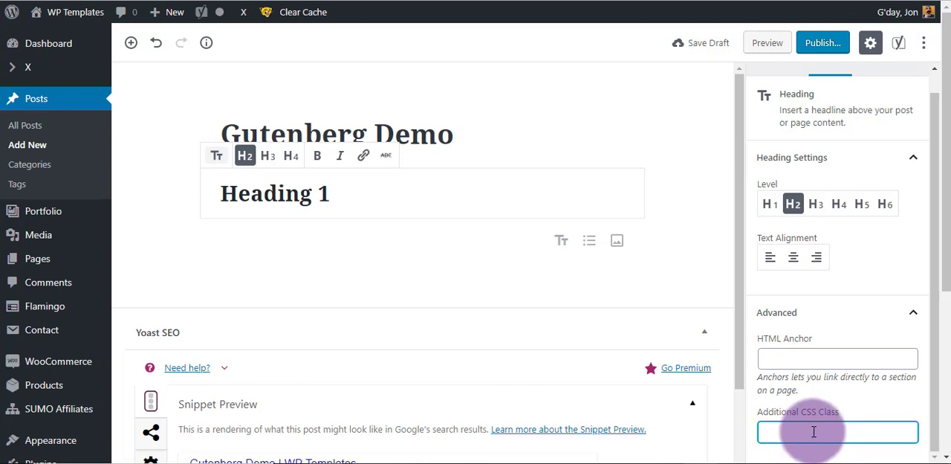
pyautogui.click(793, 359)
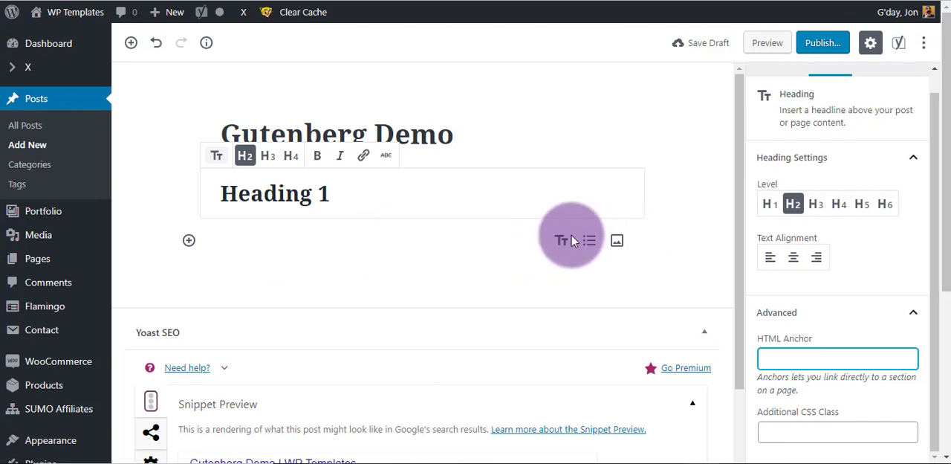
# Insert an Image block below "Heading 1" using gutenberg-tutorial-and-review.png from the media library, and align it to the centre.
pyautogui.click(618, 245)
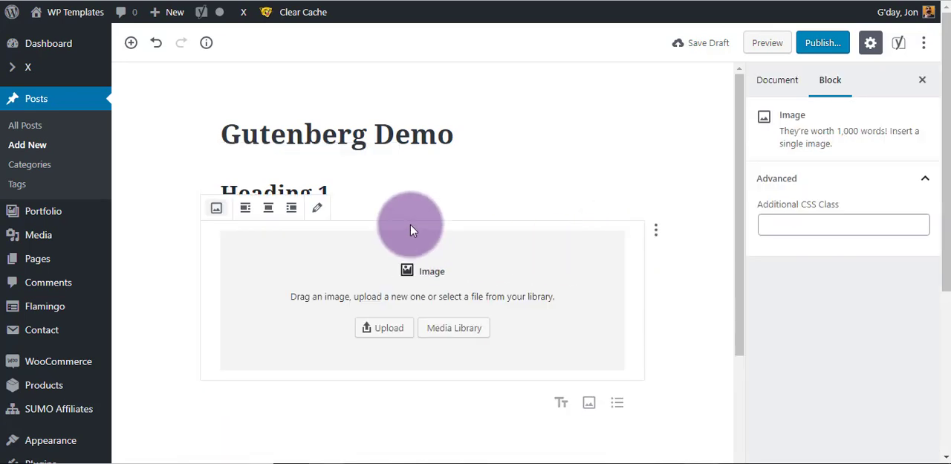
pyautogui.click(452, 330)
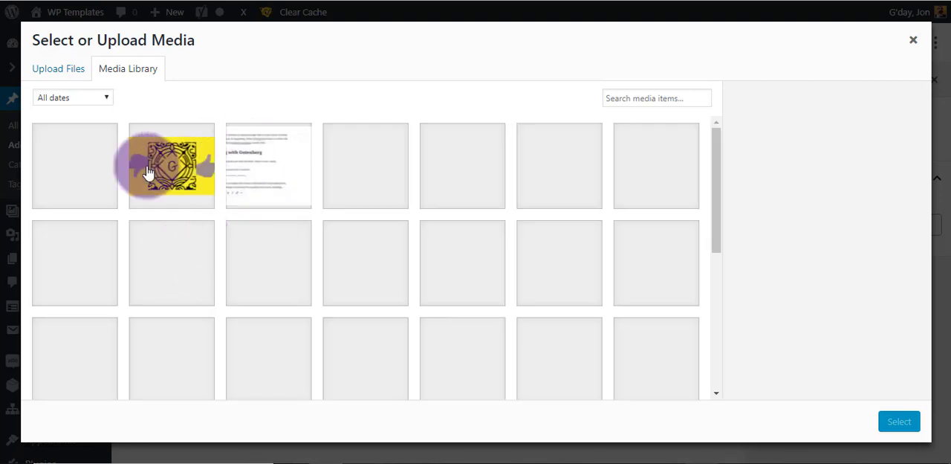
pyautogui.click(192, 182)
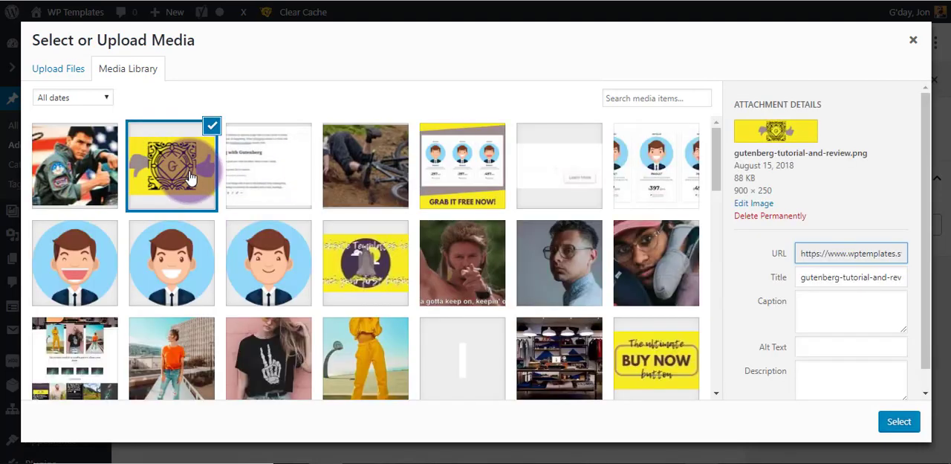
pyautogui.click(898, 422)
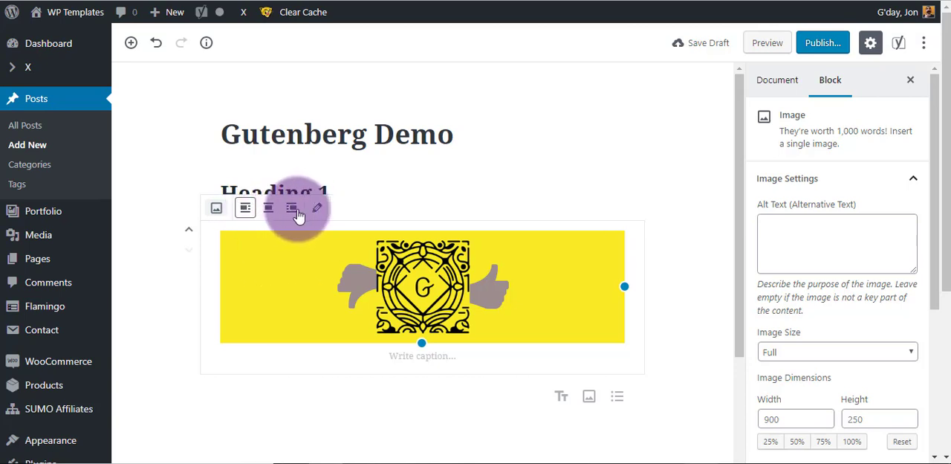
pyautogui.click(270, 212)
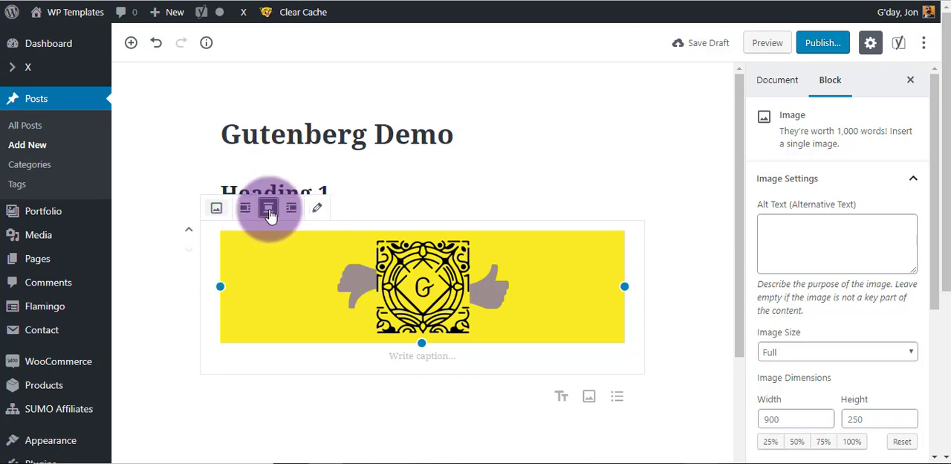
pyautogui.click(422, 357)
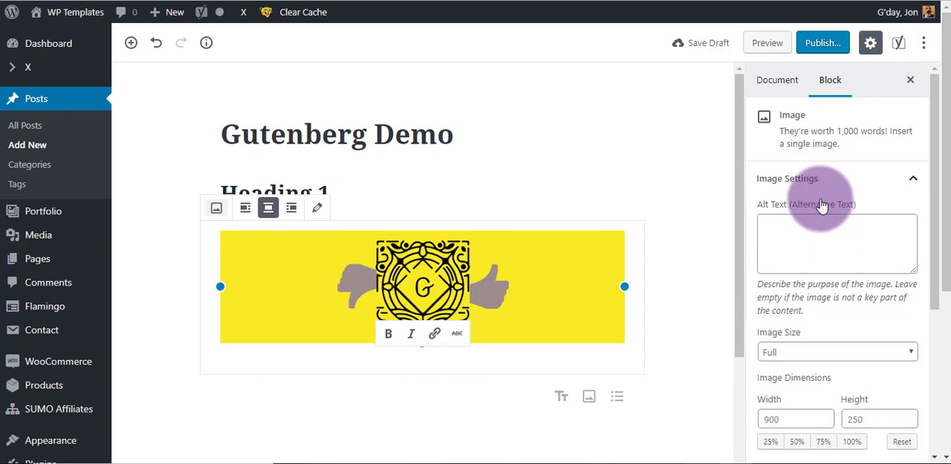
# Choose the Full size for the yellow image and set its link target to Custom URL.
pyautogui.scroll(-4, 828, 223)
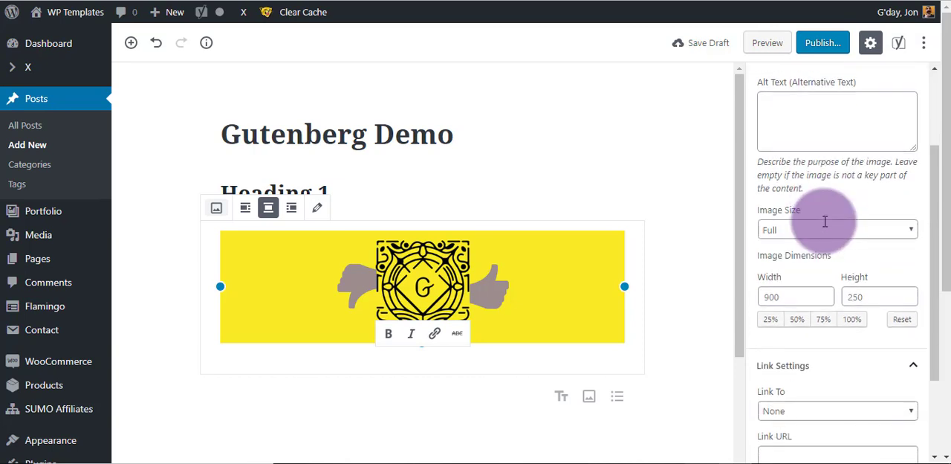
pyautogui.click(817, 215)
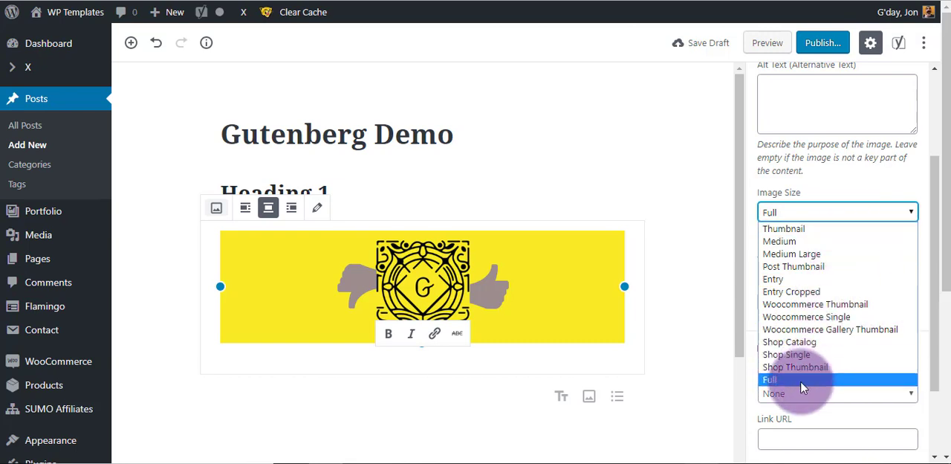
pyautogui.click(854, 379)
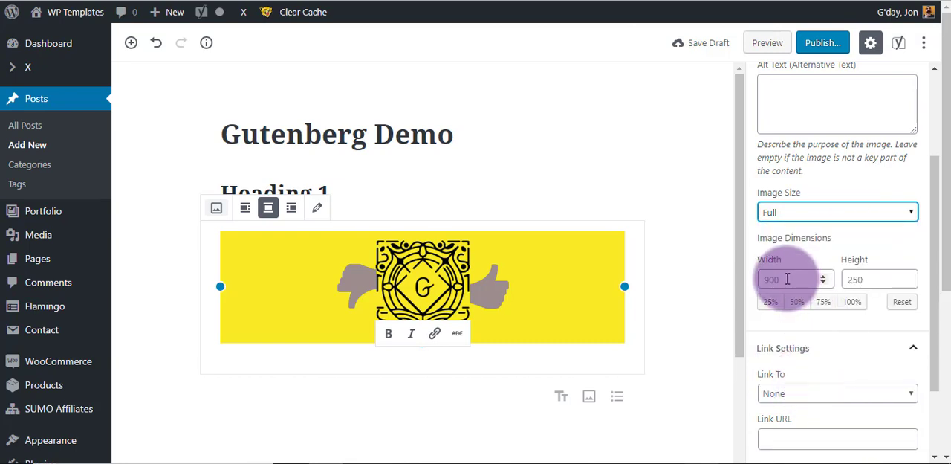
pyautogui.scroll(-2, 861, 312)
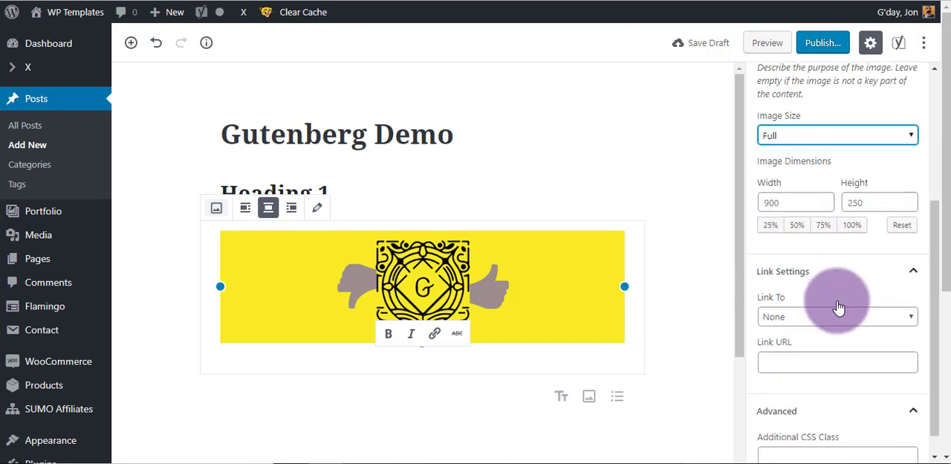
pyautogui.click(813, 294)
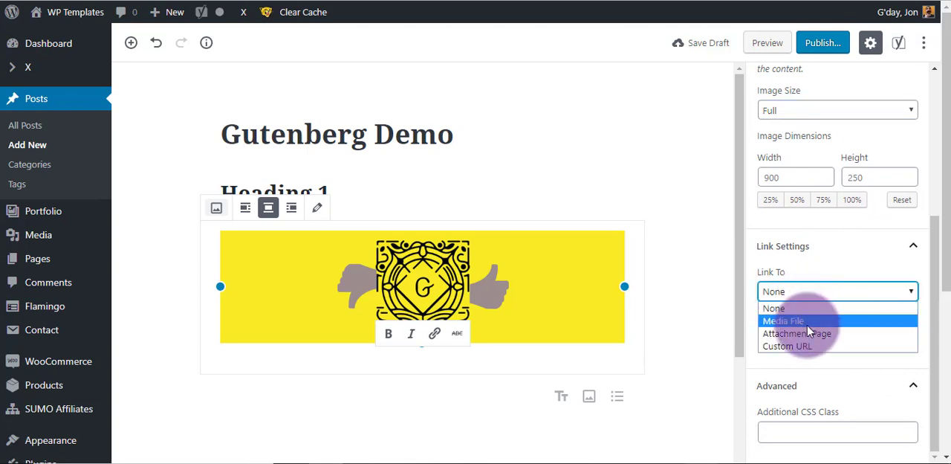
pyautogui.click(807, 350)
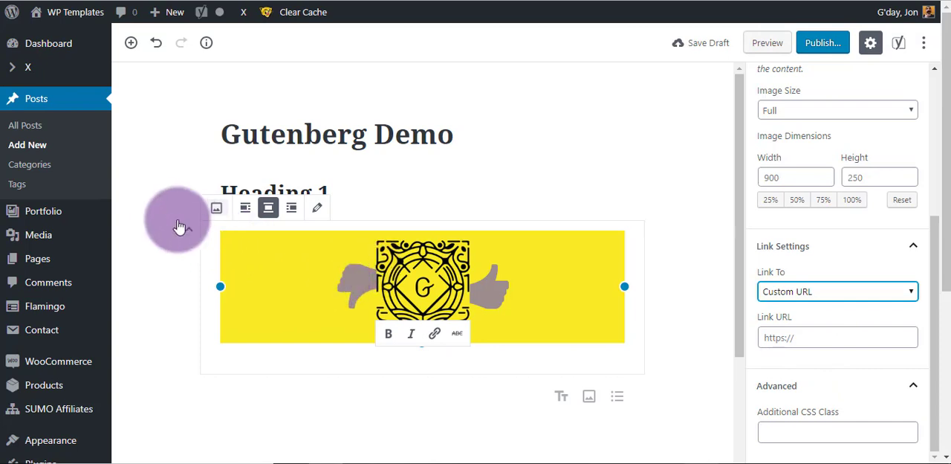
# Add a paragraph reading "Paragraph" below the image, followed by a new empty block.
pyautogui.scroll(-1, 339, 297)
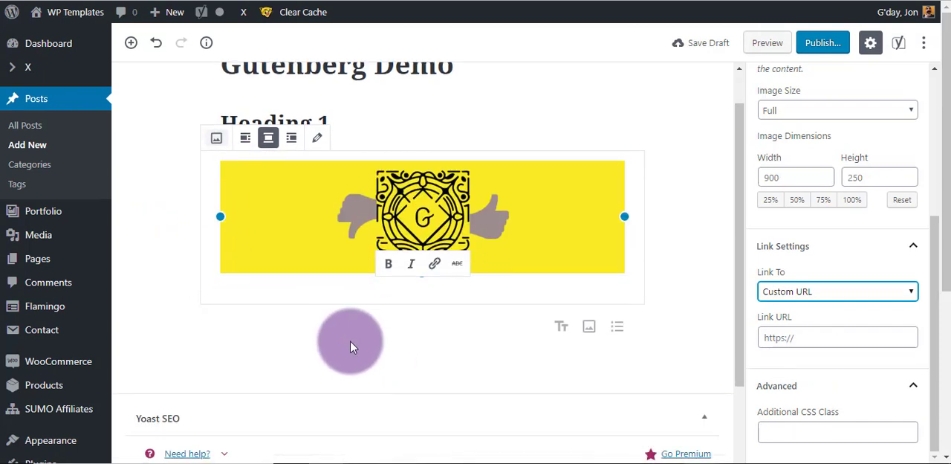
pyautogui.click(343, 326)
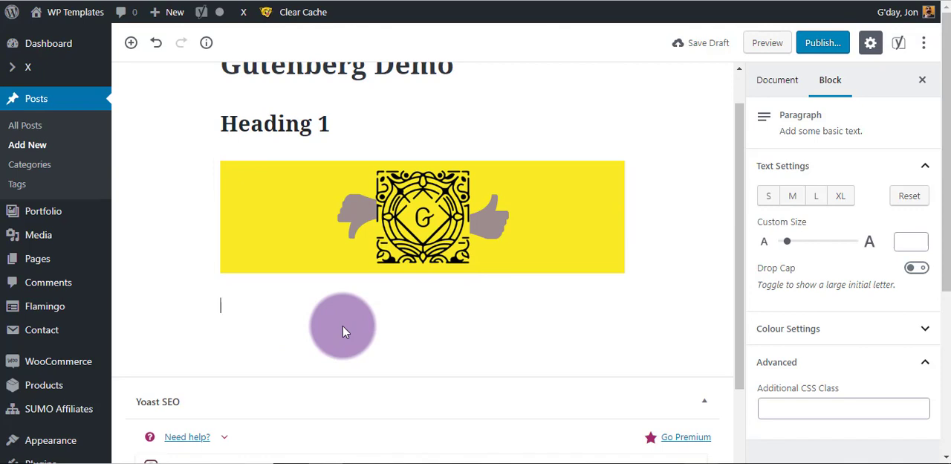
pyautogui.write('Paragraph')
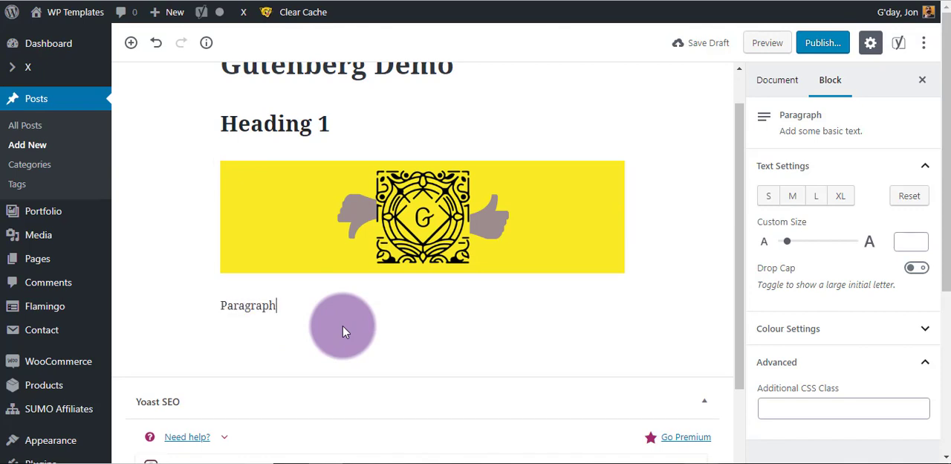
pyautogui.press('Return')
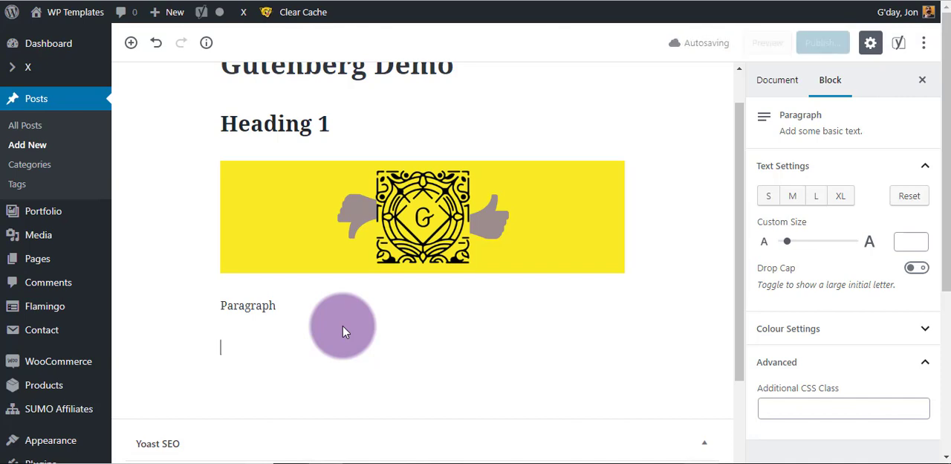
pyautogui.write('H')
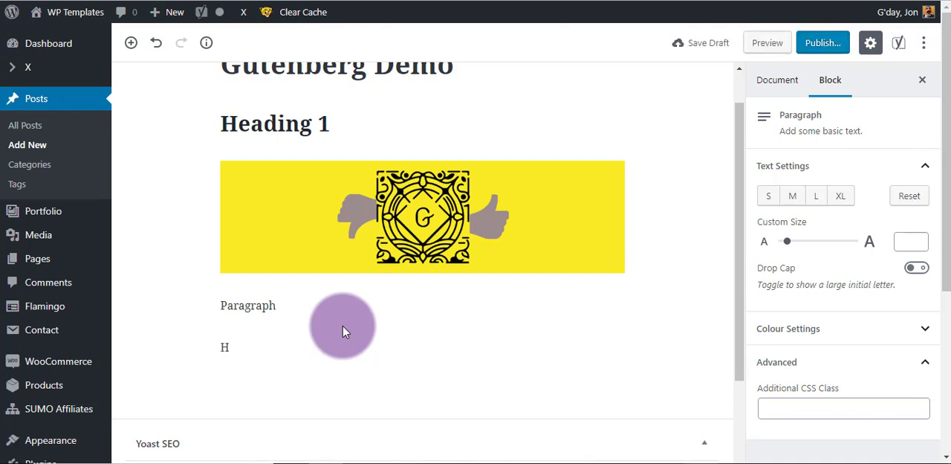
pyautogui.write('eading 2')
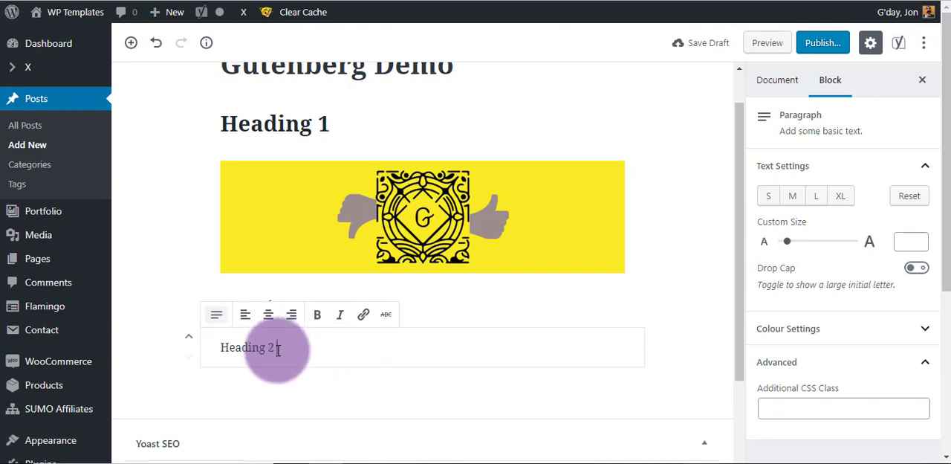
pyautogui.moveTo(275, 350); pyautogui.dragTo(221, 347)
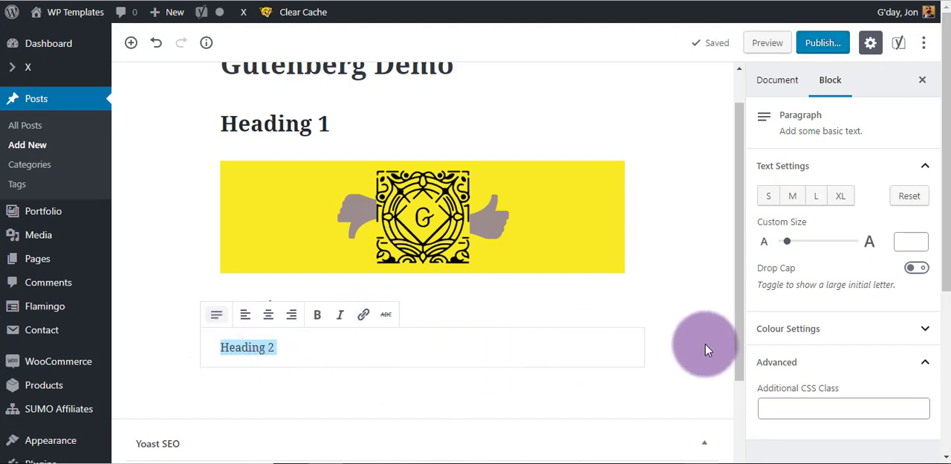
pyautogui.click(655, 339)
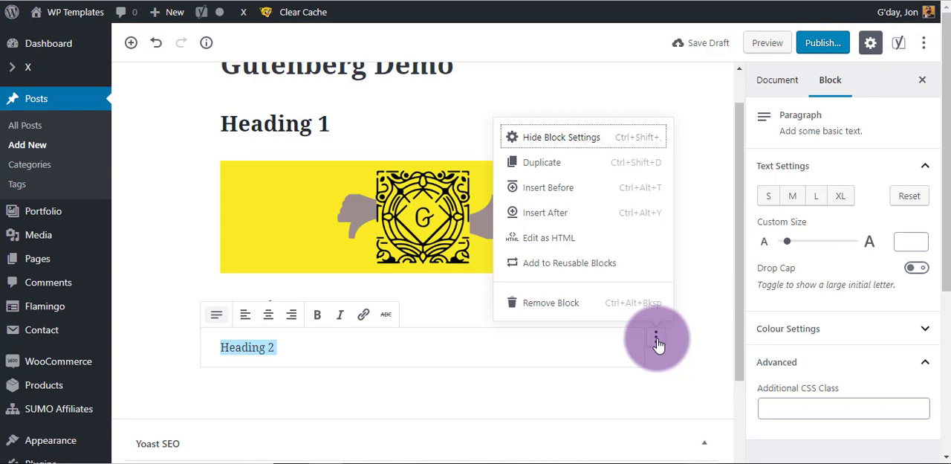
pyautogui.click(475, 347)
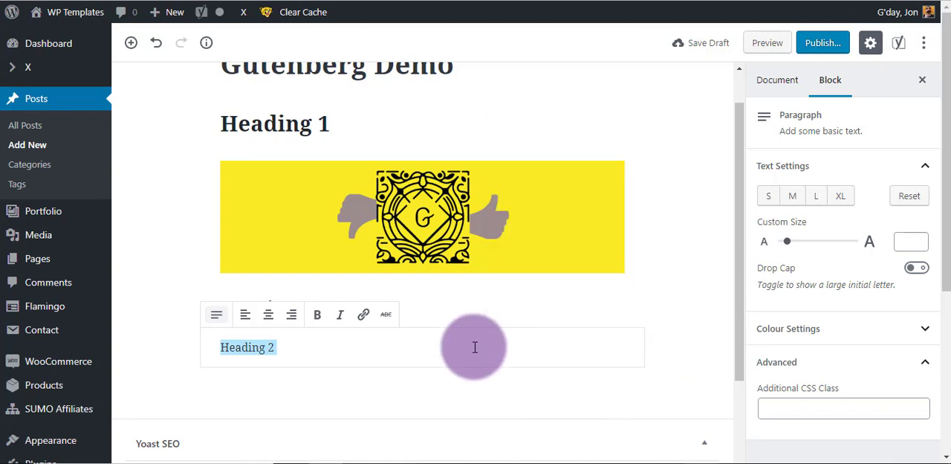
pyautogui.click(335, 348)
pyautogui.moveTo(292, 347); pyautogui.dragTo(223, 351)
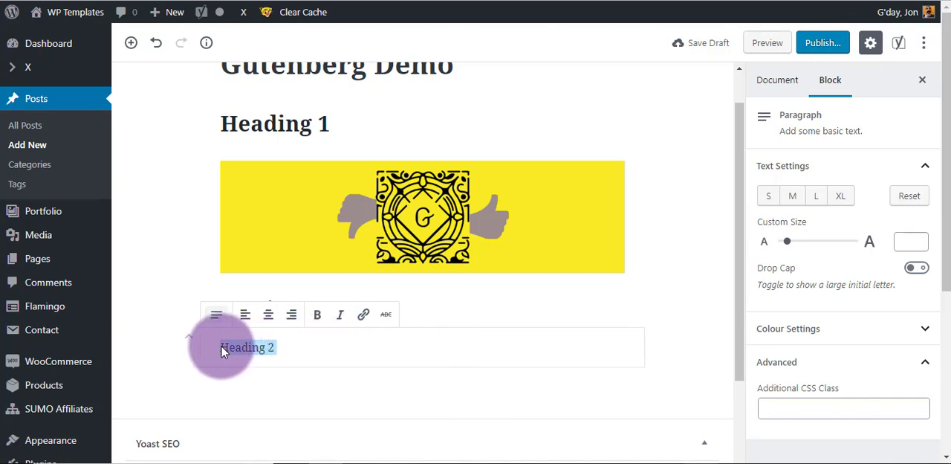
pyautogui.press('BackSpace')
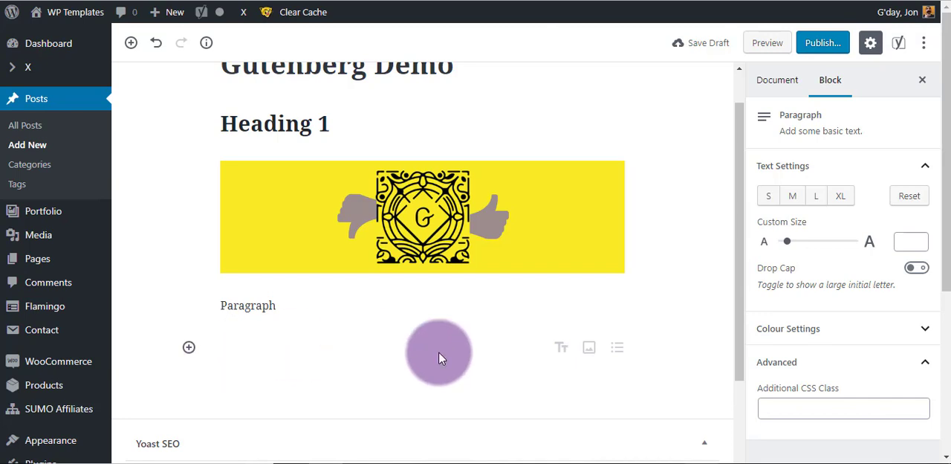
# Insert a Heading block with the text "Heading 2" below the "Paragraph" text.
pyautogui.click(188, 347)
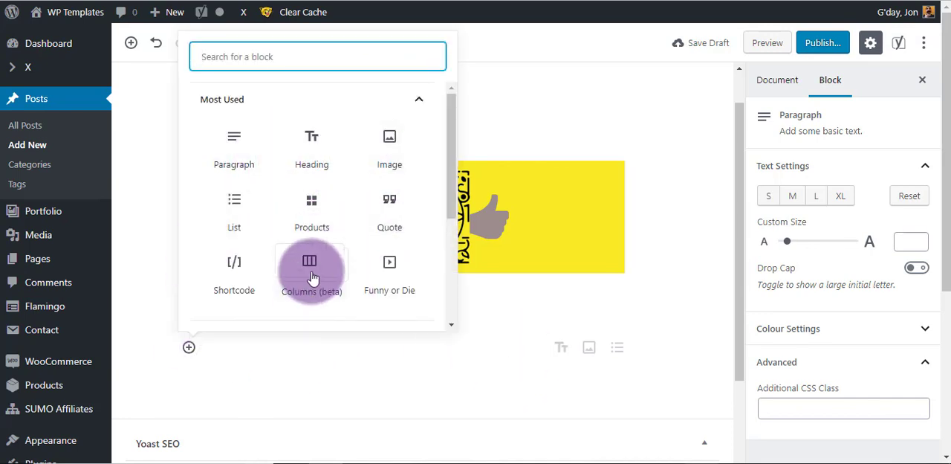
pyautogui.click(311, 156)
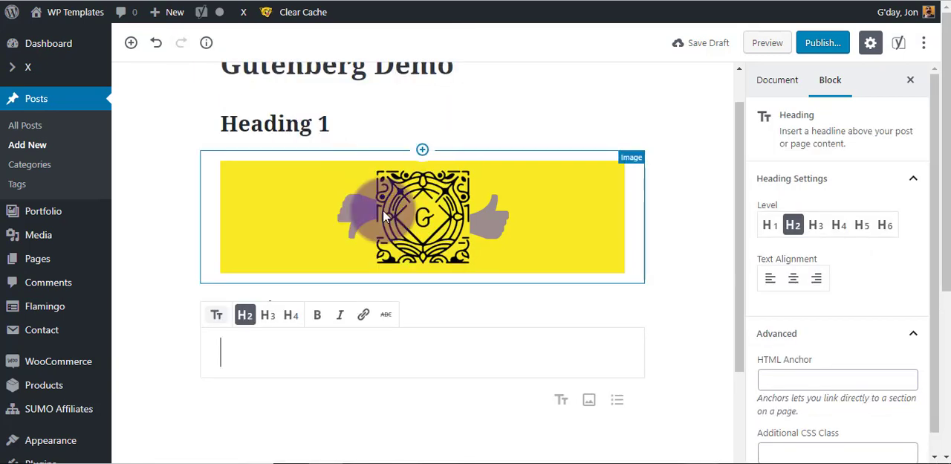
pyautogui.write('Heading 2')
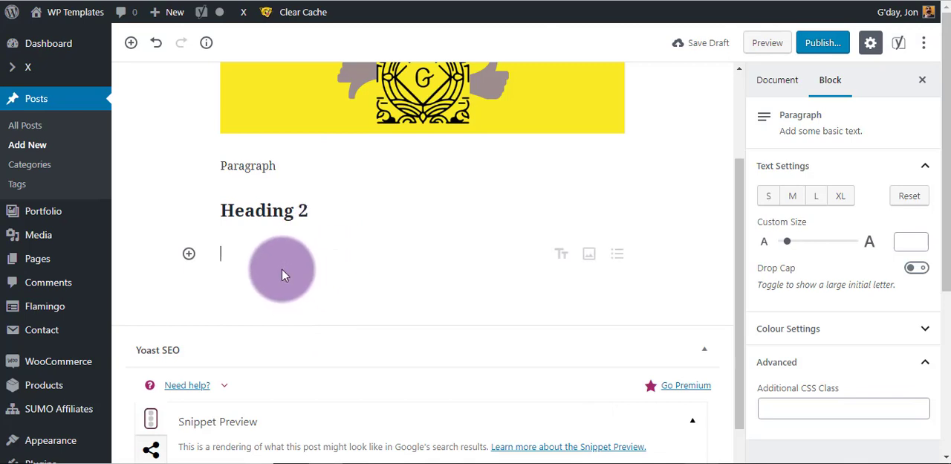
# Insert an empty Shortcode block below "Heading 2".
pyautogui.click(189, 253)
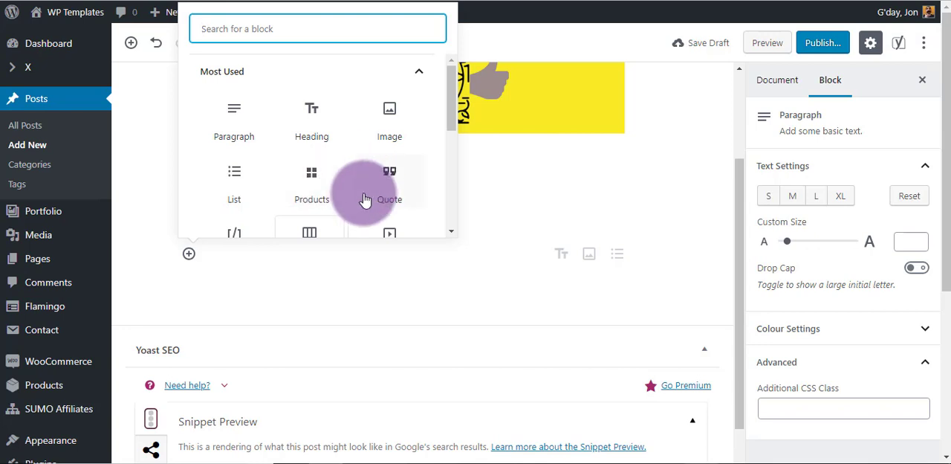
pyautogui.scroll(-1, 290, 149)
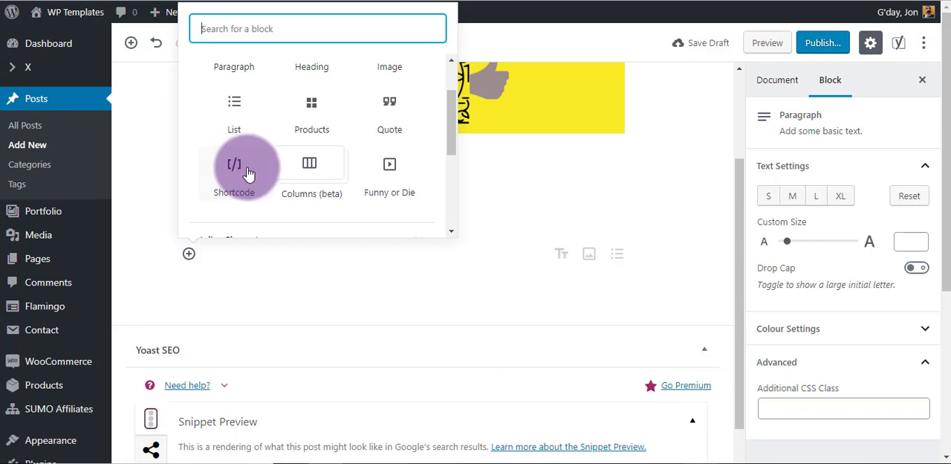
pyautogui.click(236, 174)
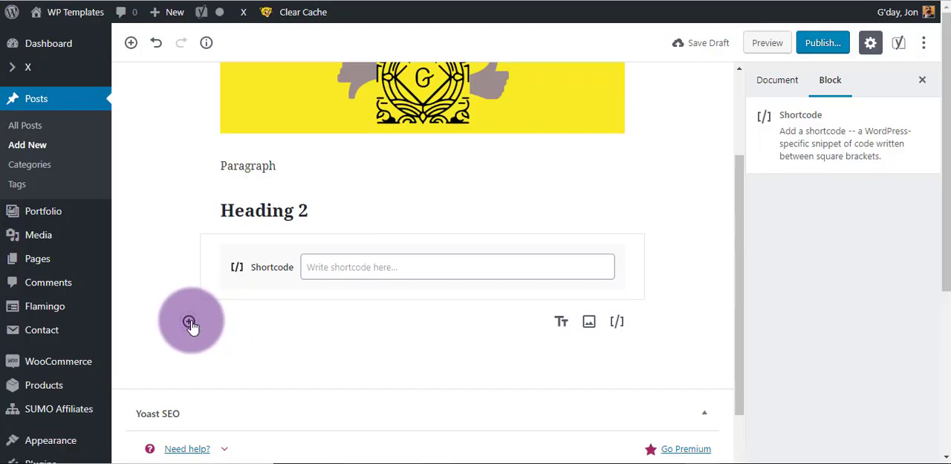
# Examine the available block categories and look through all the Embeds blocks for supported services.
pyautogui.click(189, 323)
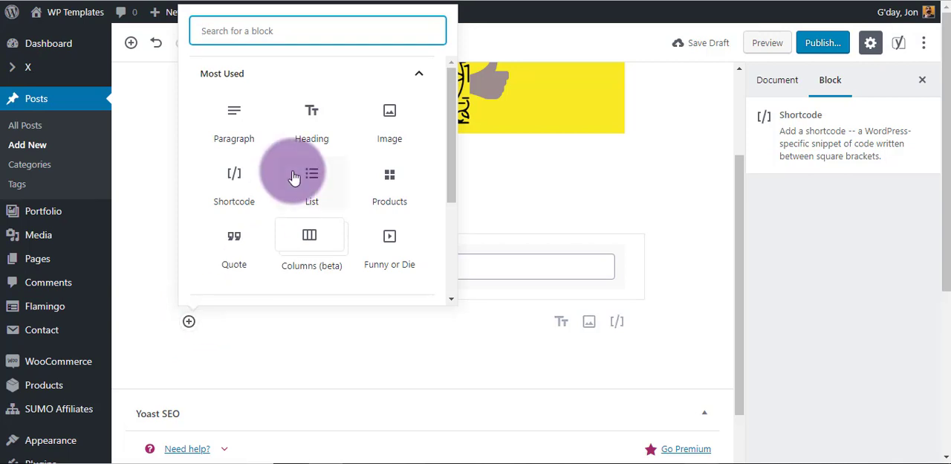
pyautogui.click(420, 78)
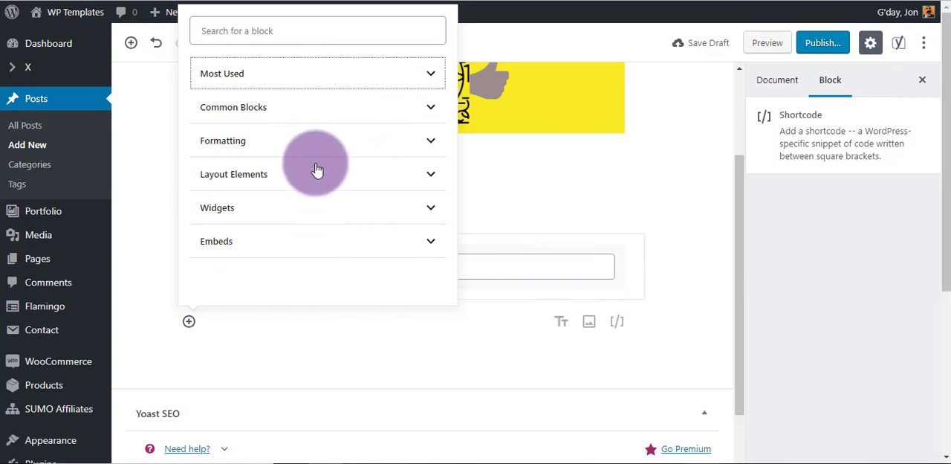
pyautogui.click(424, 253)
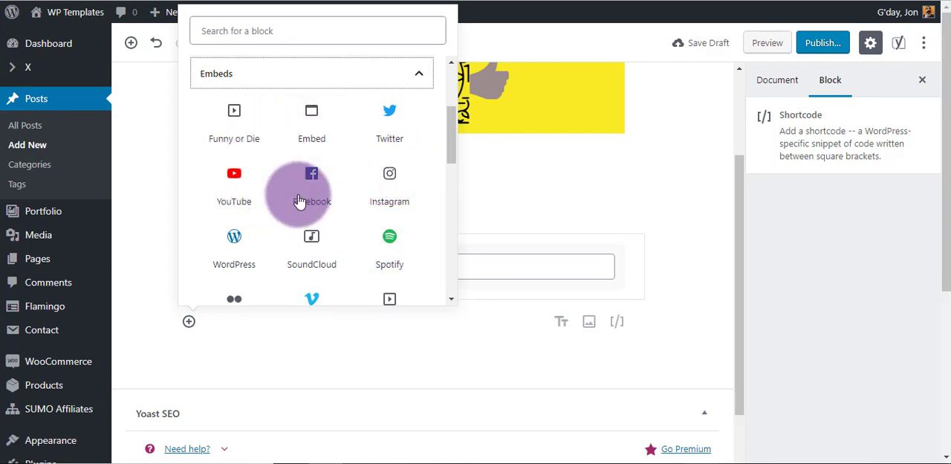
pyautogui.scroll(-1, 301, 200)
pyautogui.scroll(-2, 278, 178)
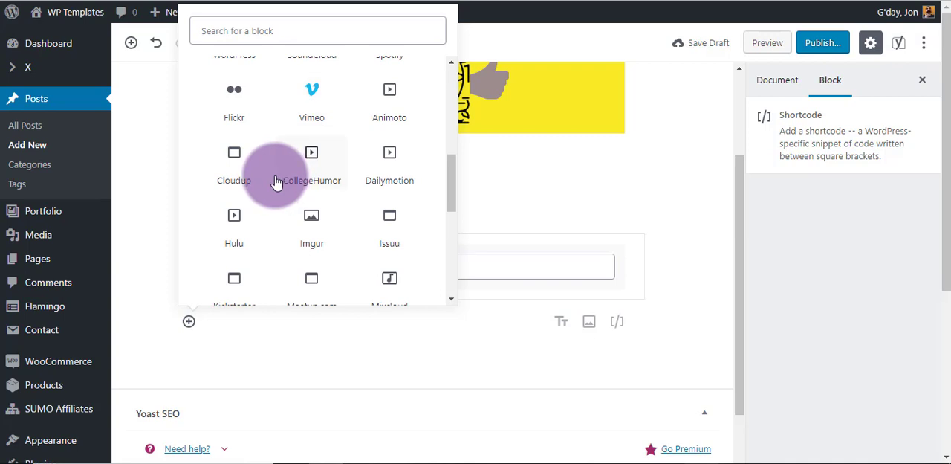
pyautogui.scroll(-1, 279, 182)
pyautogui.scroll(-2, 281, 175)
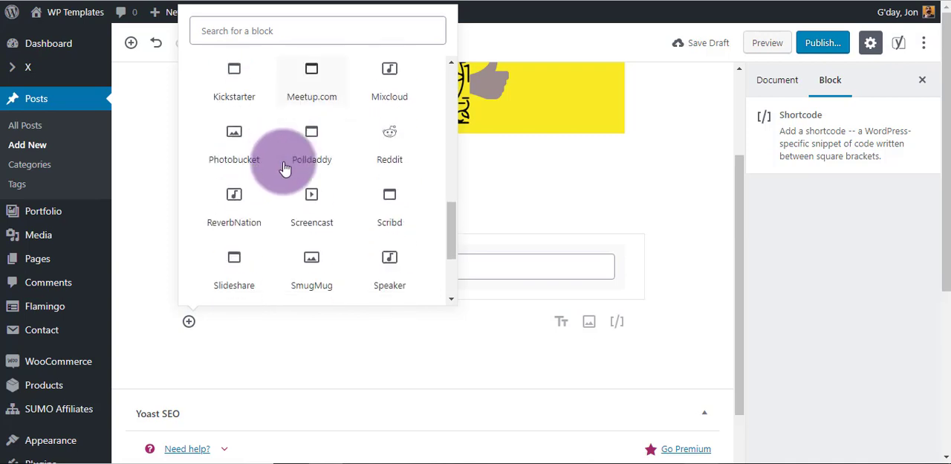
pyautogui.scroll(-1, 283, 165)
pyautogui.scroll(-1, 286, 163)
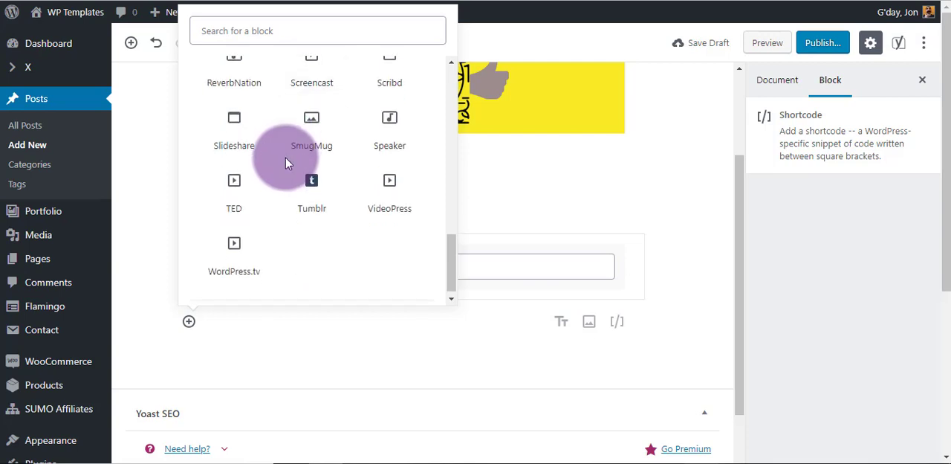
# Examine the content structure and use the document outline to go to the title "Gutenberg Demo" and "Heading 1".
pyautogui.click(260, 312)
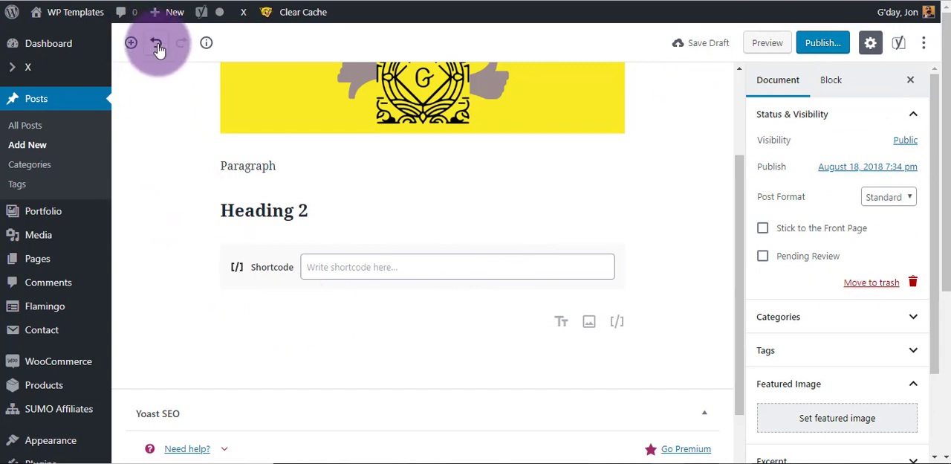
pyautogui.click(207, 45)
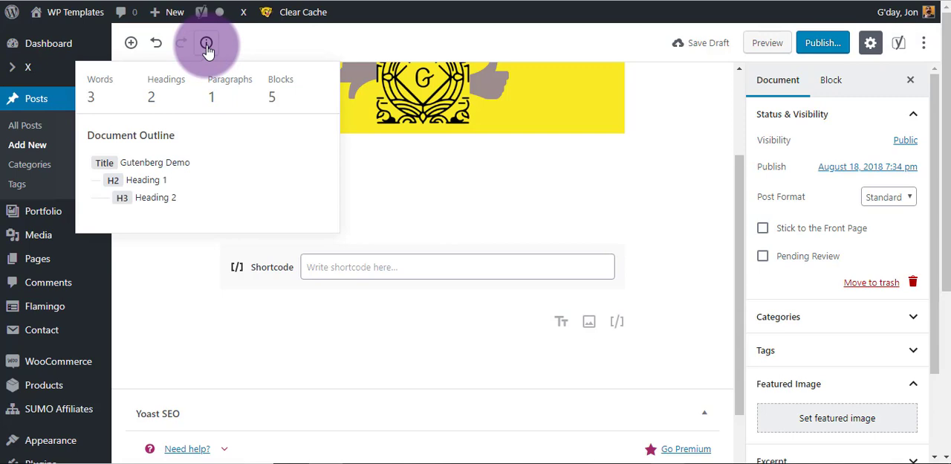
pyautogui.click(156, 162)
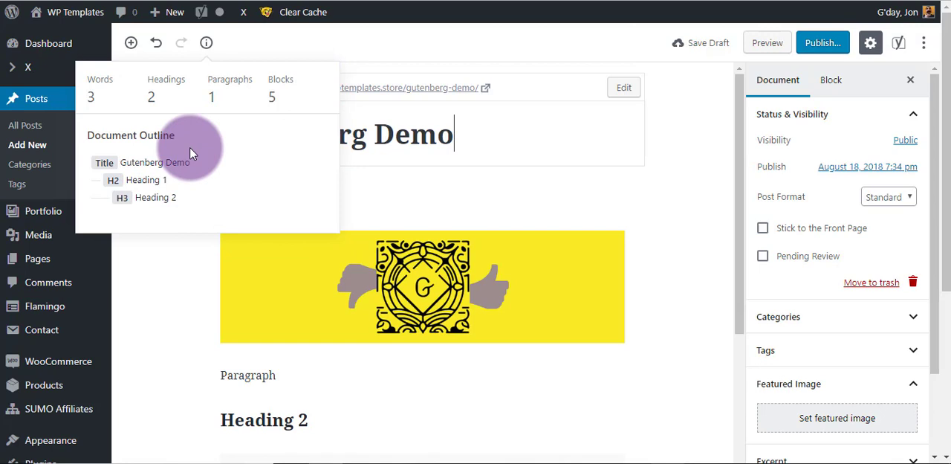
pyautogui.click(152, 182)
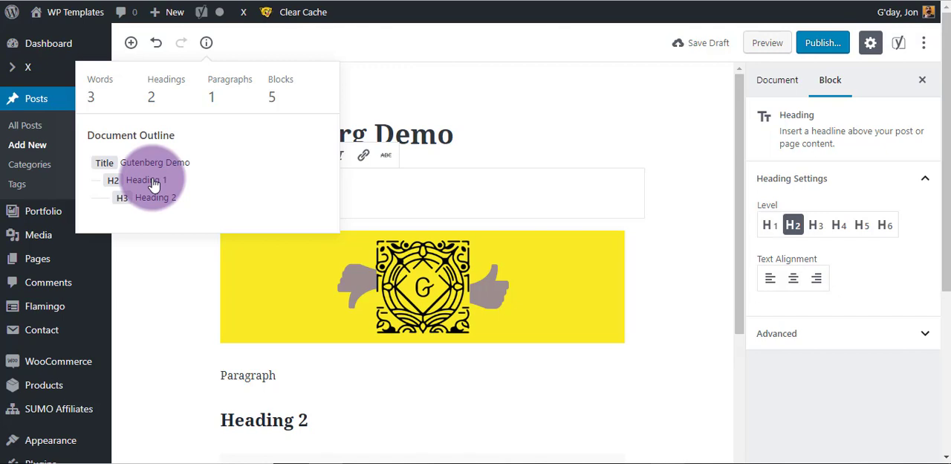
pyautogui.click(158, 276)
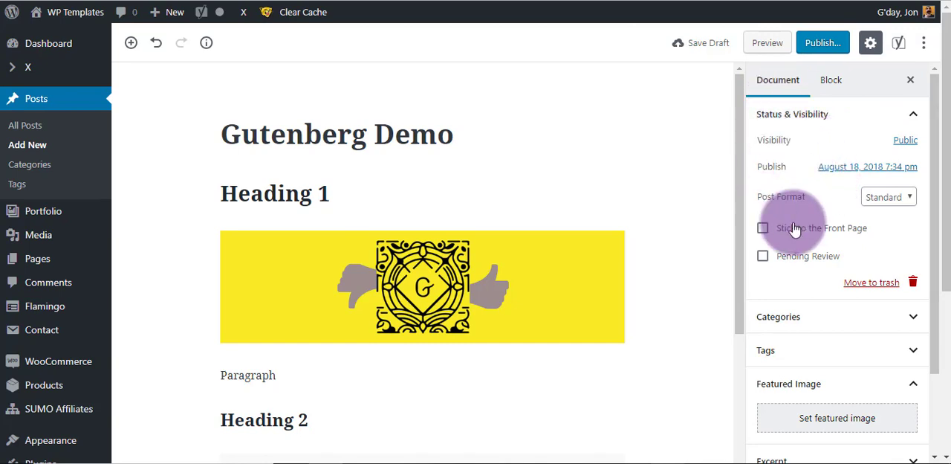
# Look through the post's document settings and show the block settings for "Heading 1".
pyautogui.scroll(-1, 788, 169)
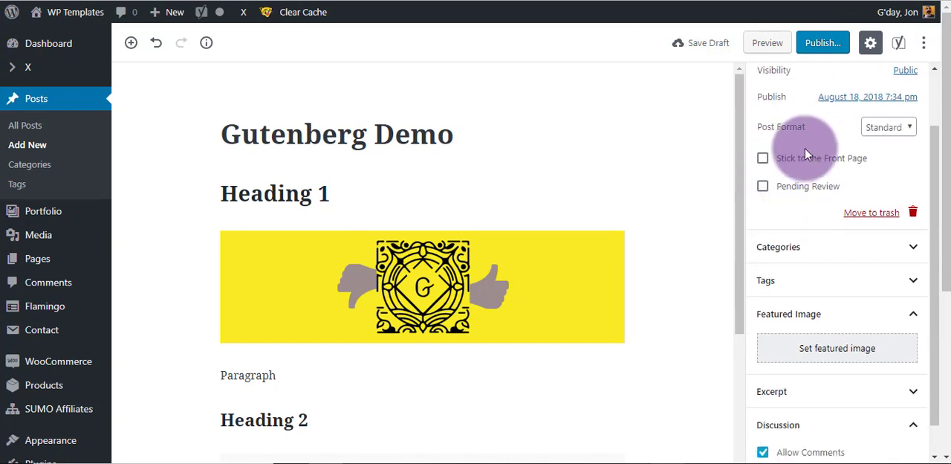
pyautogui.scroll(-1, 793, 160)
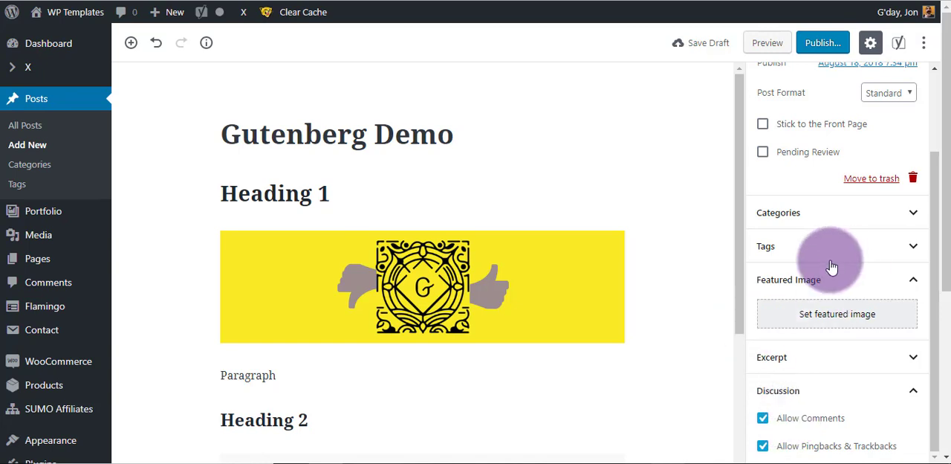
pyautogui.scroll(2, 785, 266)
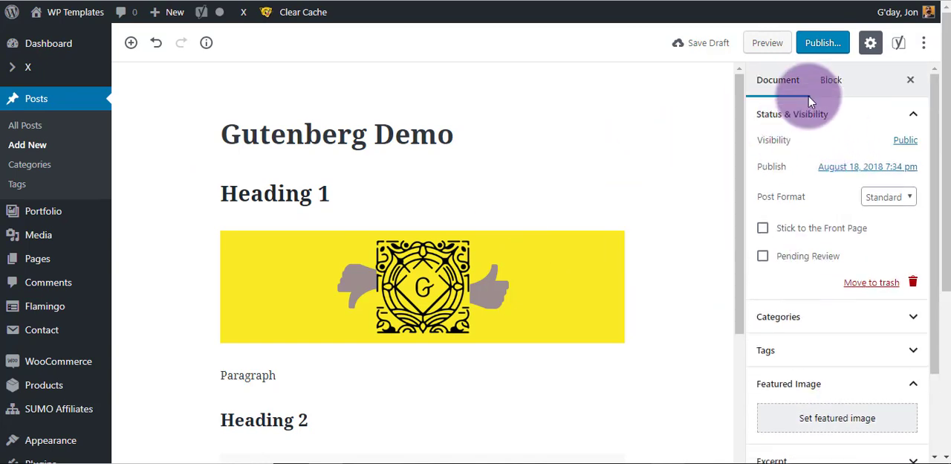
pyautogui.click(831, 86)
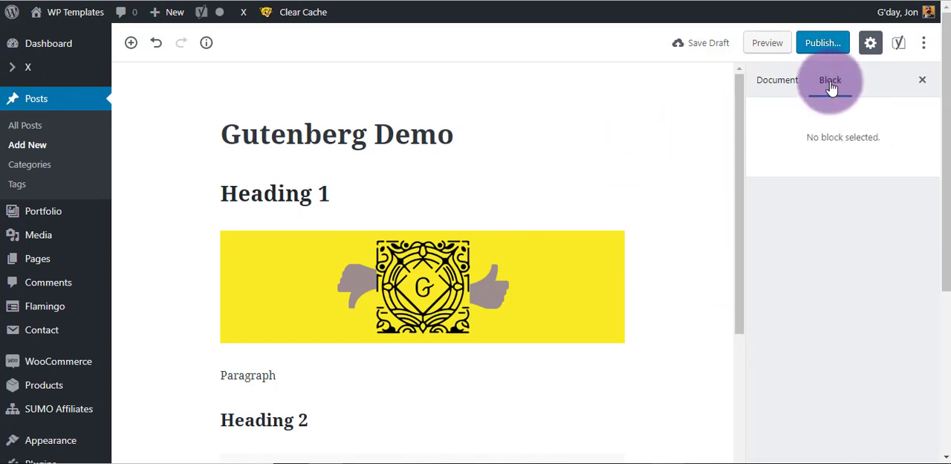
pyautogui.click(389, 195)
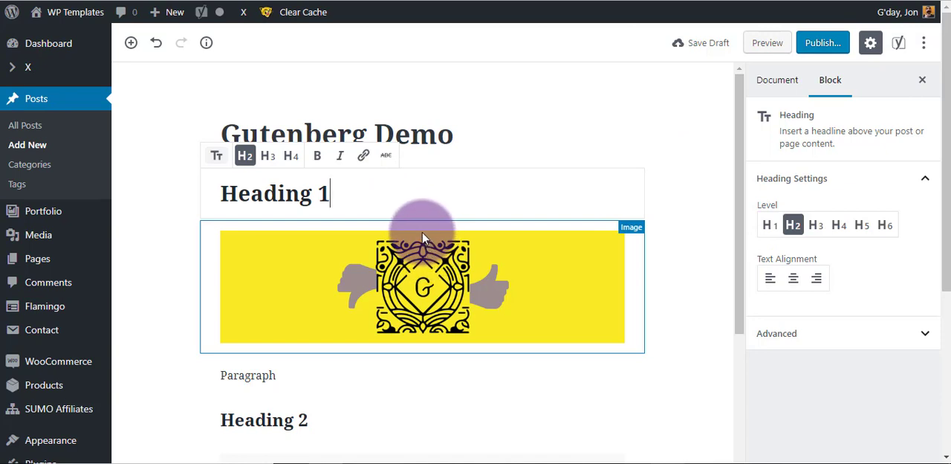
# Insert a paragraph reading "paragraph" between "Heading 1" and the image, and move it below the image.
pyautogui.moveTo(423, 221)
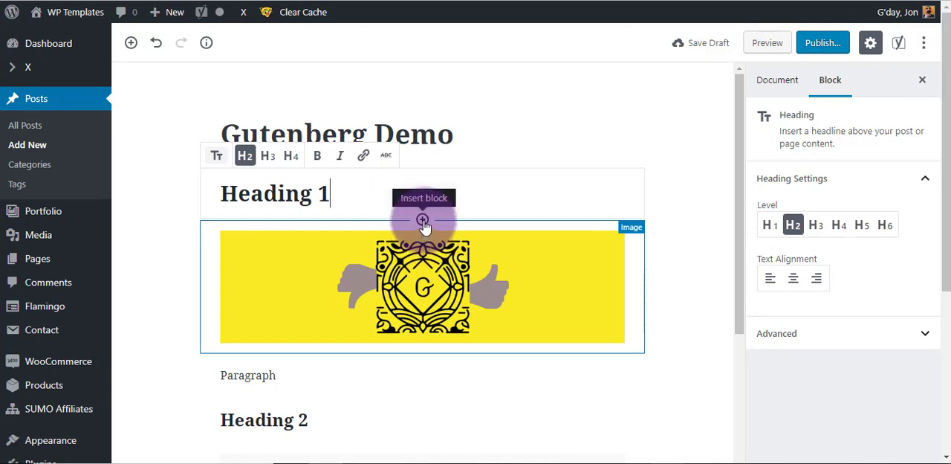
pyautogui.click(422, 221)
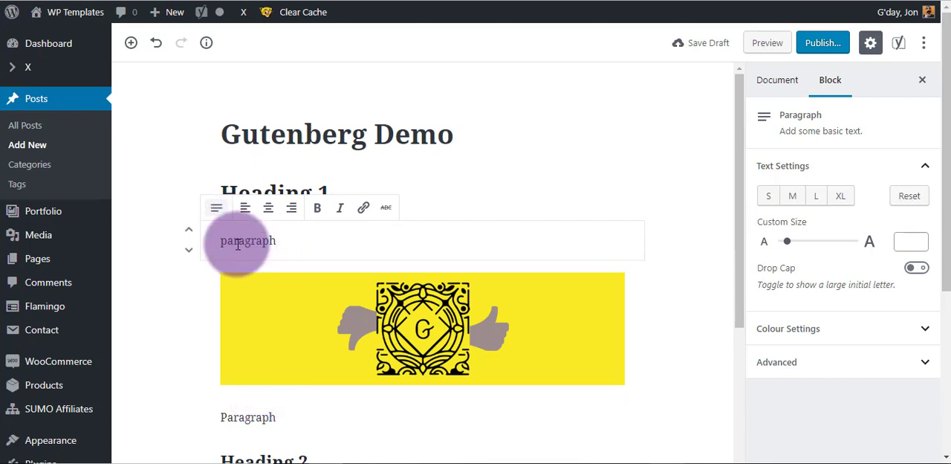
pyautogui.click(189, 252)
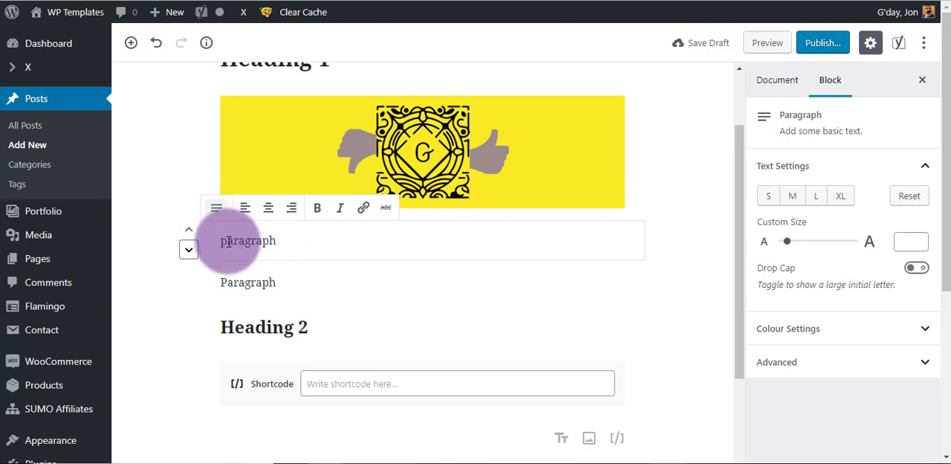
# Switch the lowercase "paragraph" block to HTML editing and back to visual editing, and remove the block.
pyautogui.click(655, 232)
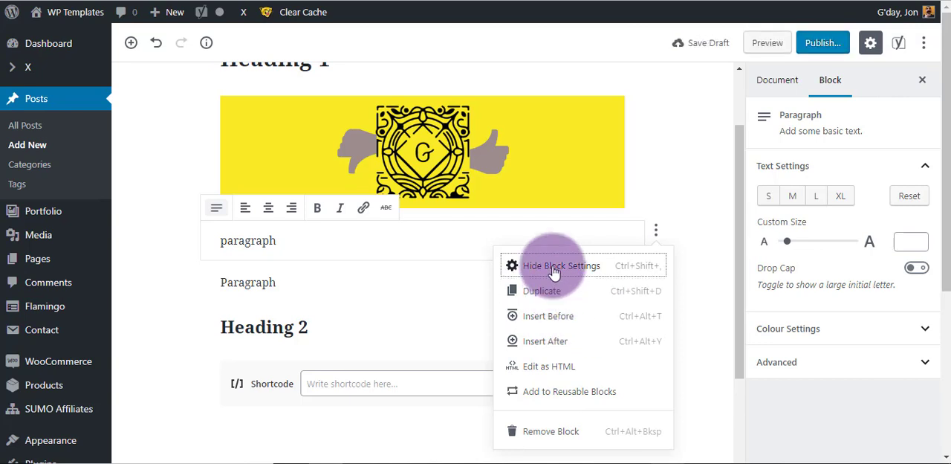
pyautogui.click(568, 367)
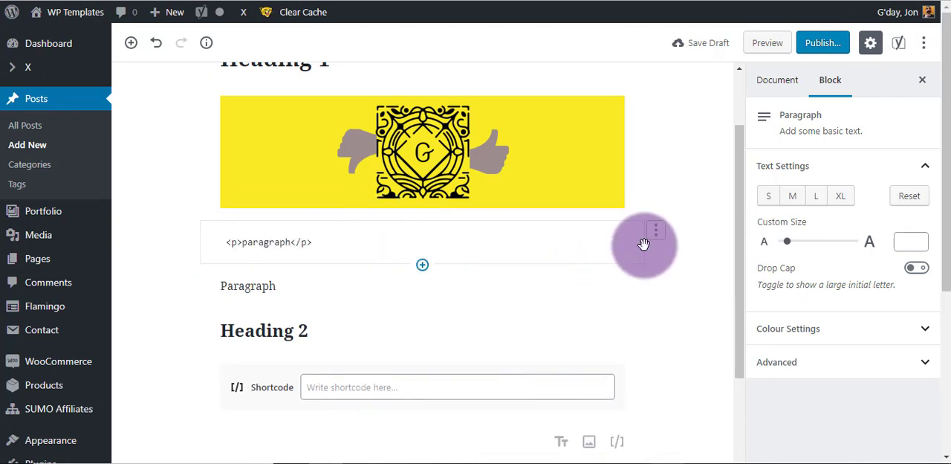
pyautogui.click(656, 233)
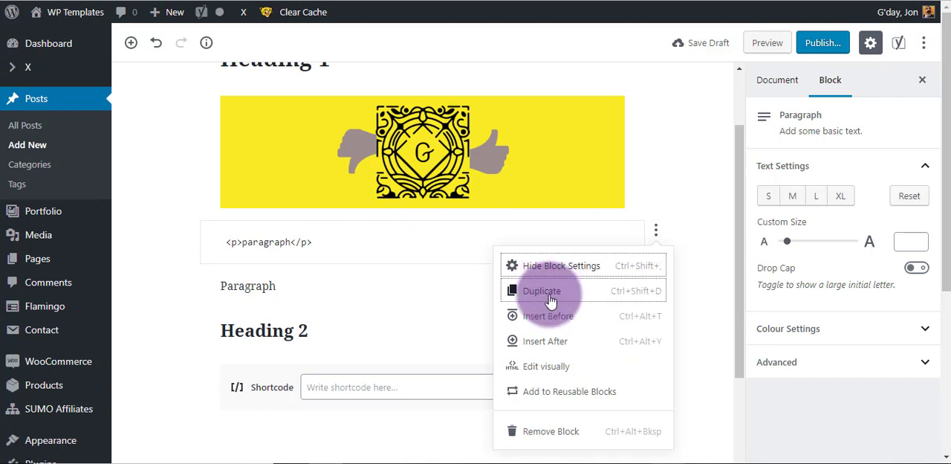
pyautogui.click(557, 367)
pyautogui.click(342, 240)
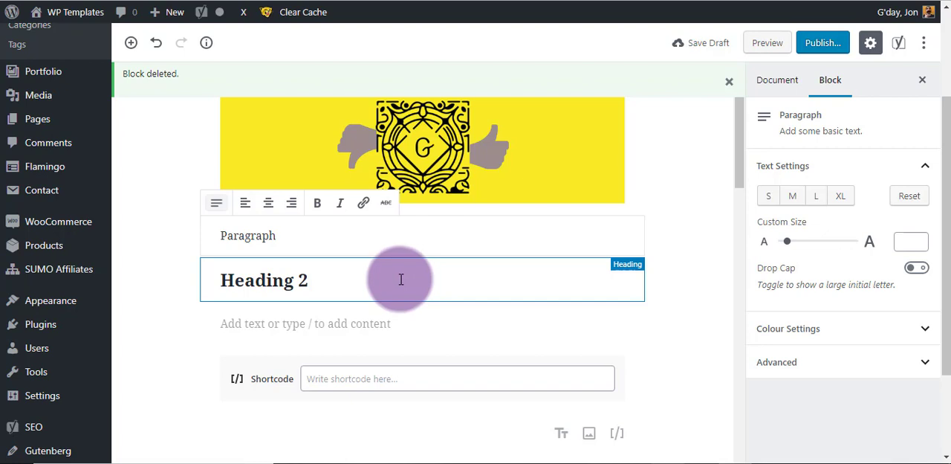
# Select the "Heading 2" block and show its heading settings and advanced options.
pyautogui.click(329, 280)
pyautogui.moveTo(340, 279); pyautogui.dragTo(223, 280)
pyautogui.click(333, 281)
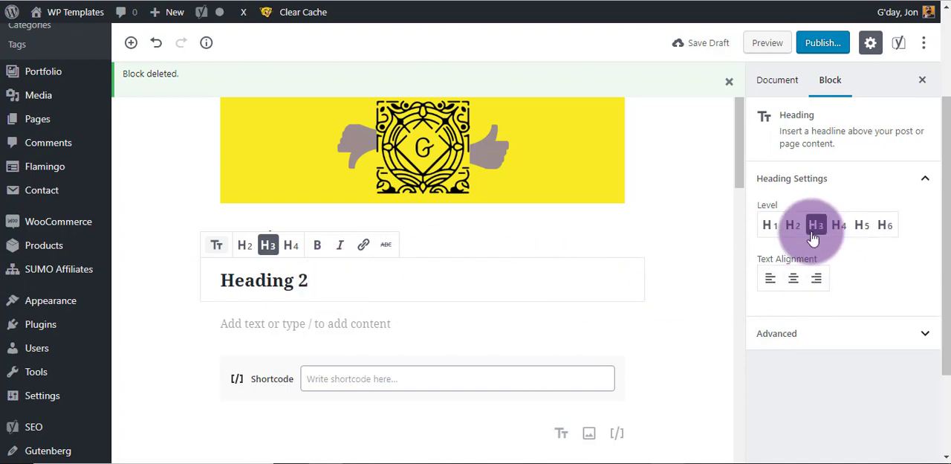
pyautogui.click(847, 333)
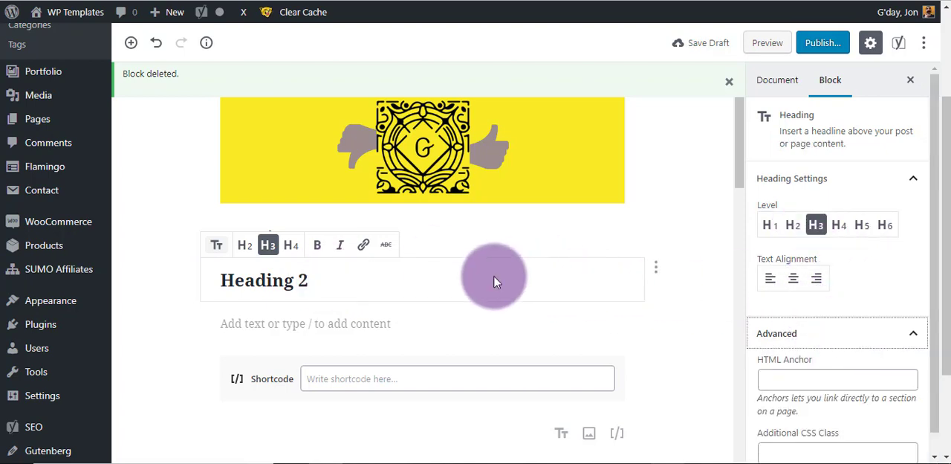
# Try a pink background on the "Paragraph" block below the image and set its background colour to orange.
pyautogui.click(474, 231)
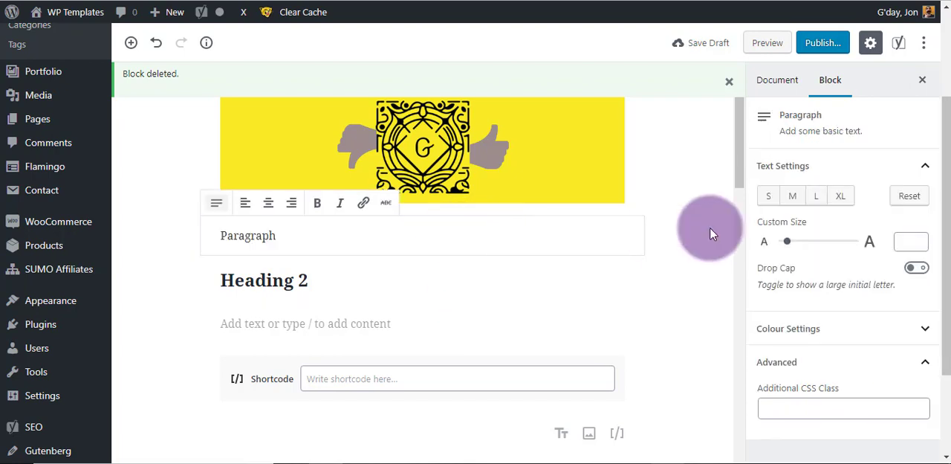
pyautogui.click(813, 327)
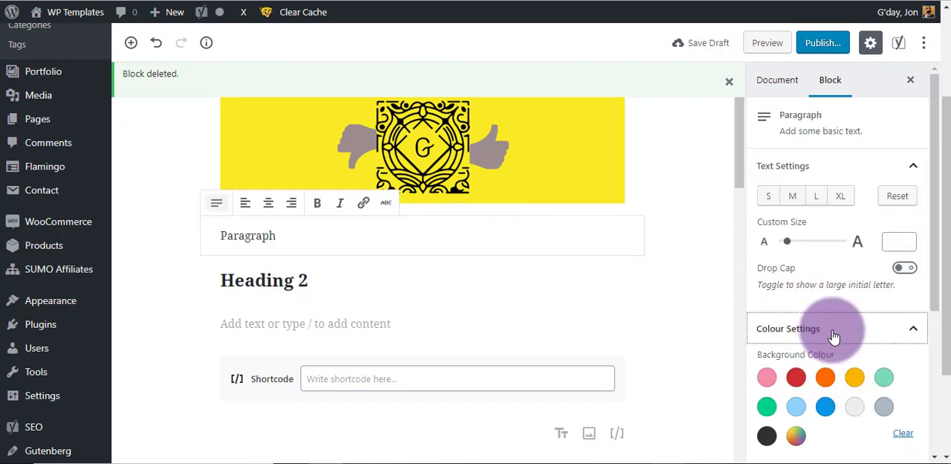
pyautogui.click(766, 377)
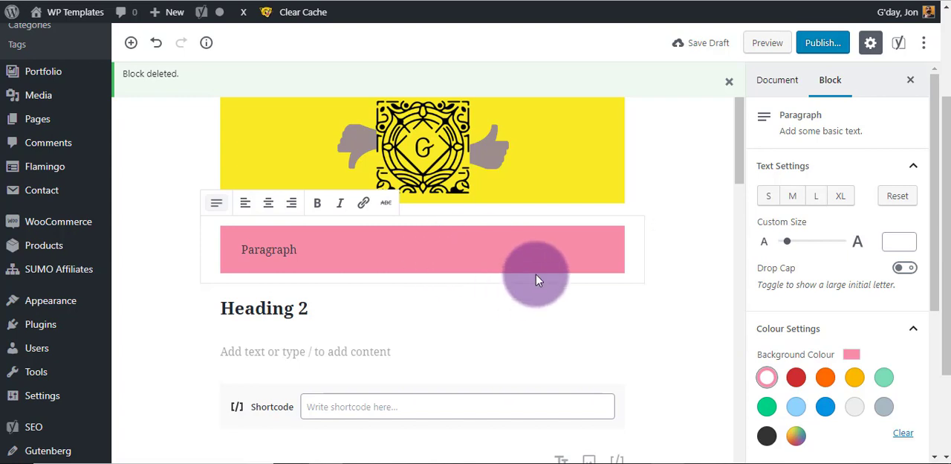
pyautogui.click(825, 378)
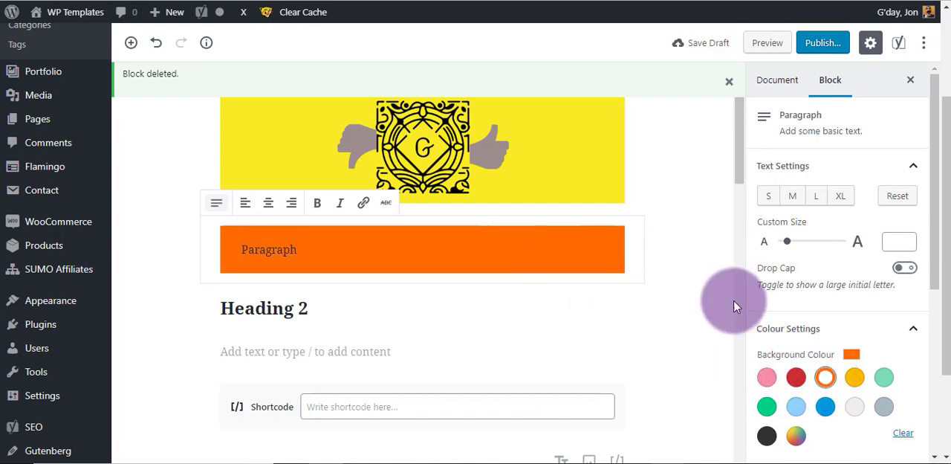
# Set the orange paragraph's text colour to very light grey and add the CSS class "specific-class".
pyautogui.scroll(-5, 855, 334)
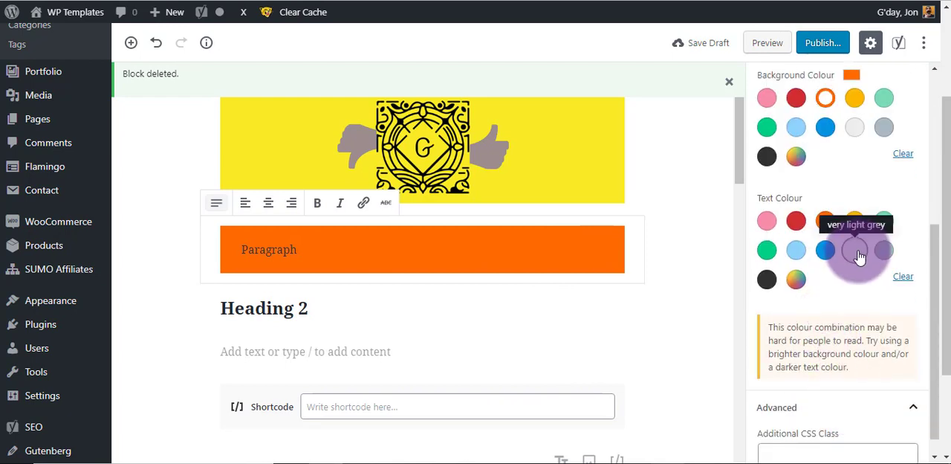
pyautogui.click(855, 250)
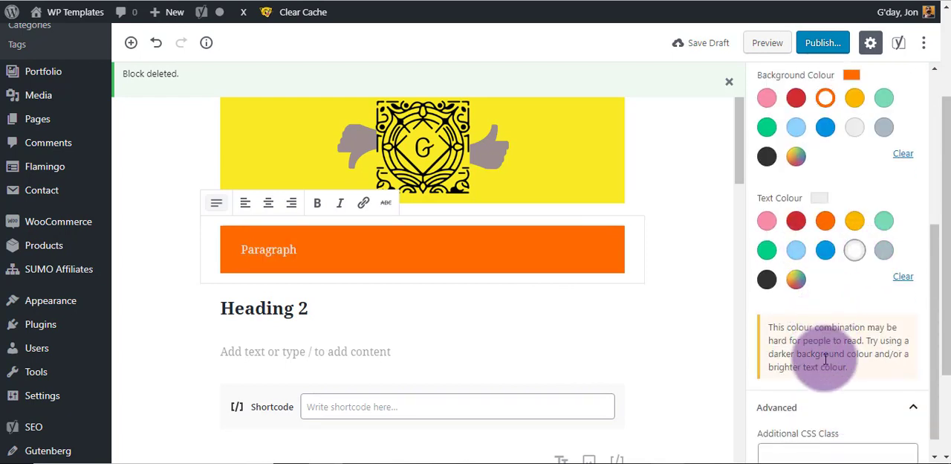
pyautogui.scroll(-1, 832, 353)
pyautogui.click(784, 431)
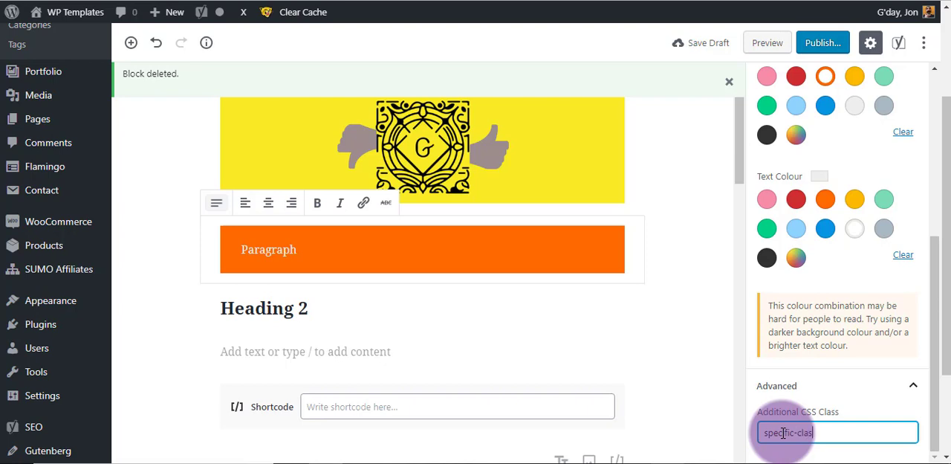
# Turn on Drop Cap for the orange paragraph and set its text size to M after trying XL.
pyautogui.scroll(1, 821, 304)
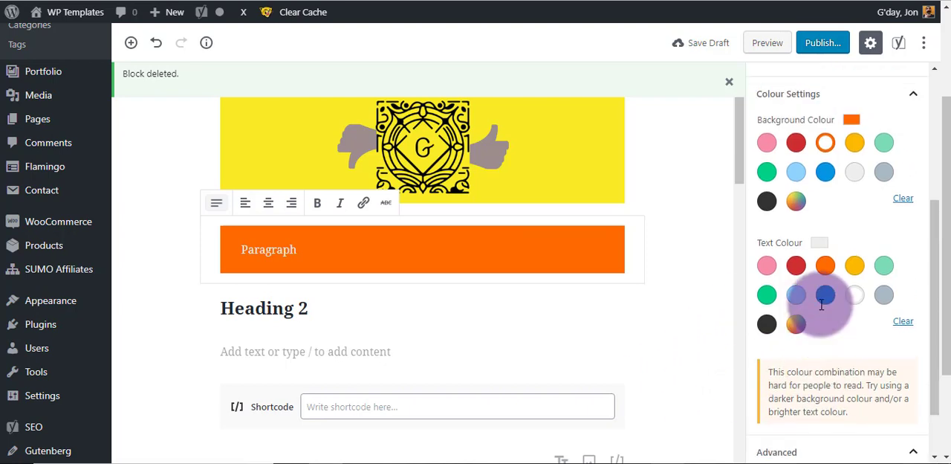
pyautogui.scroll(4, 821, 304)
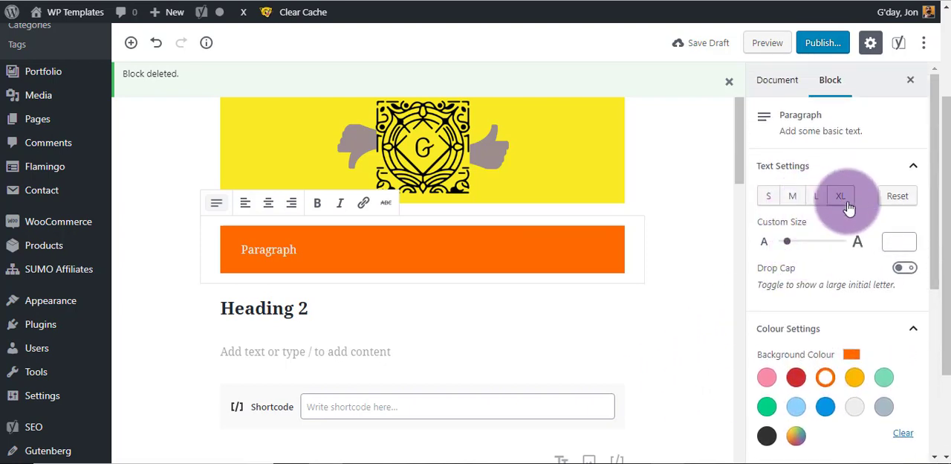
pyautogui.click(846, 202)
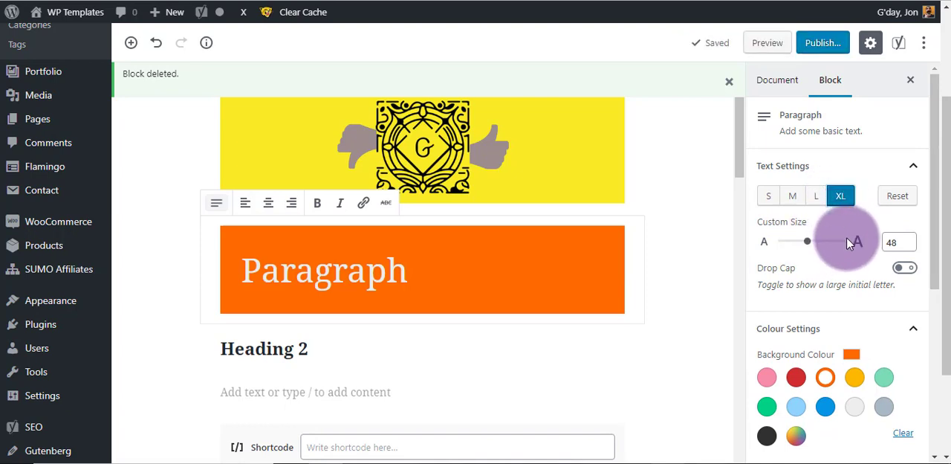
pyautogui.click(905, 269)
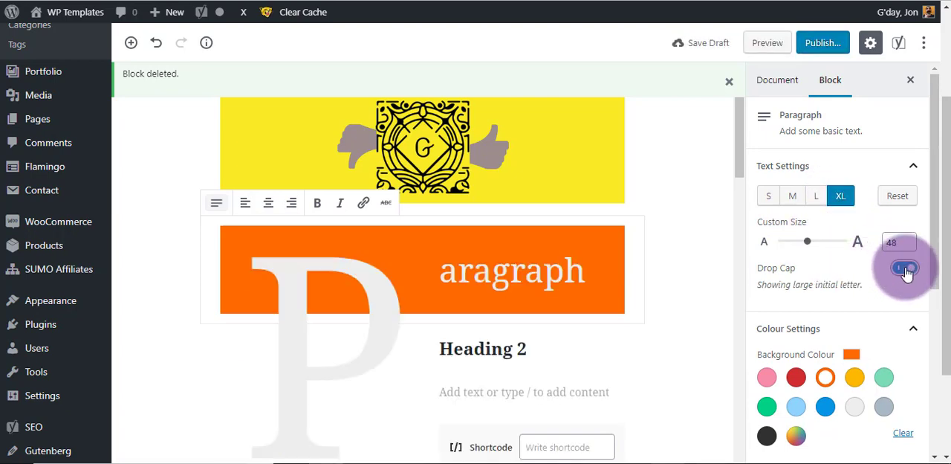
pyautogui.click(792, 198)
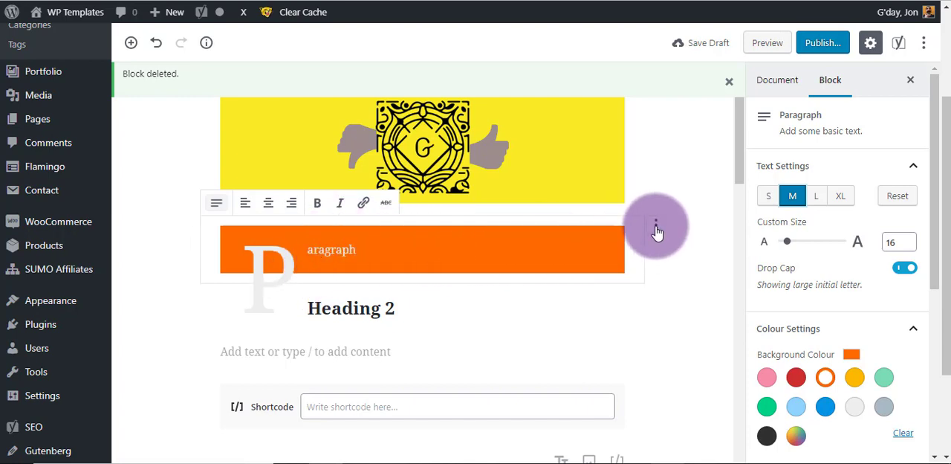
# Add the styled paragraph to the reusable blocks and save it under the name "Horrific Para".
pyautogui.click(657, 226)
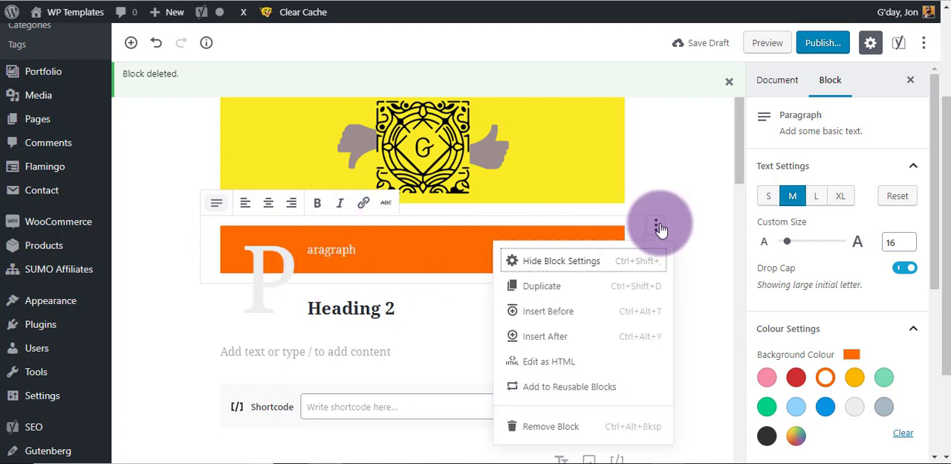
pyautogui.click(574, 387)
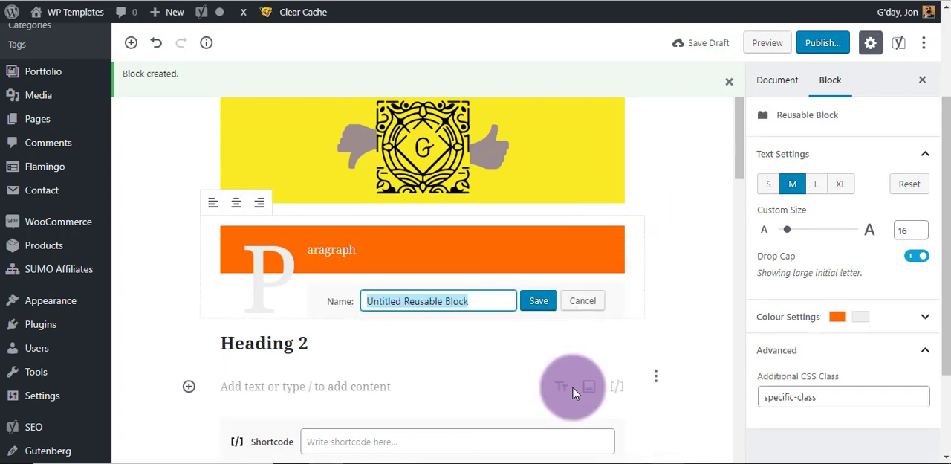
pyautogui.write('Horrific Para')
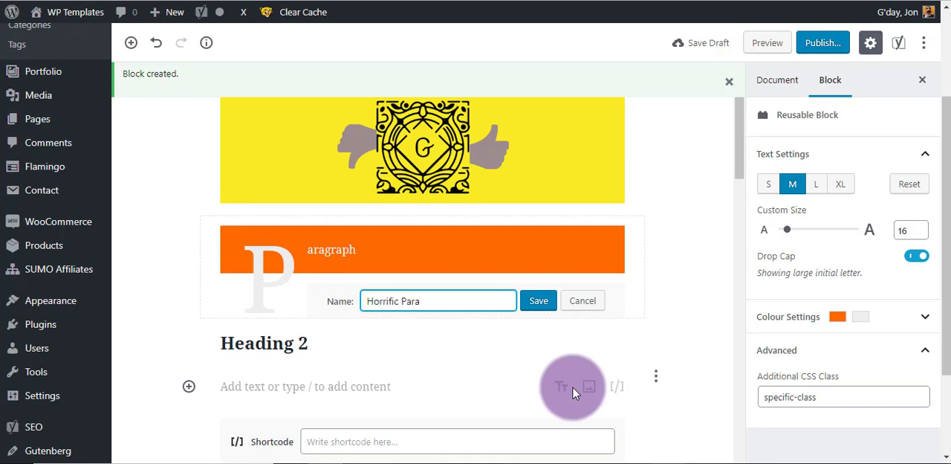
pyautogui.click(538, 300)
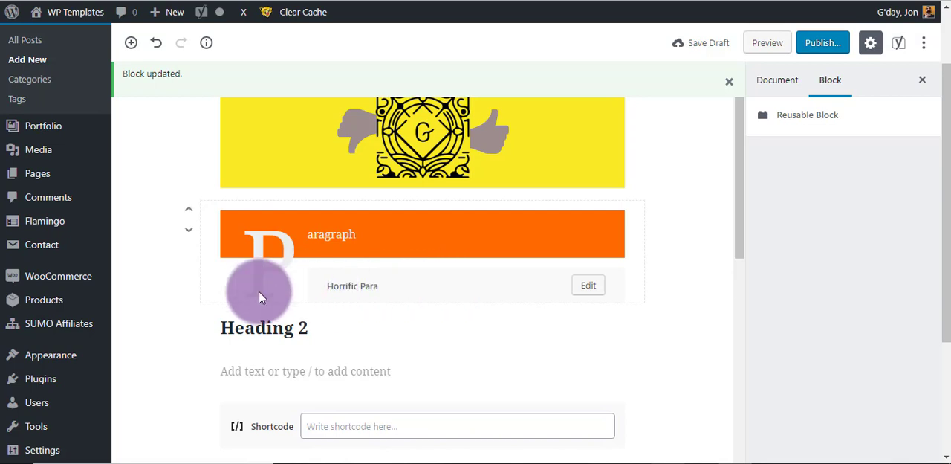
# Insert the reusable block "Horrific Para" directly below the existing orange paragraph.
pyautogui.click(130, 43)
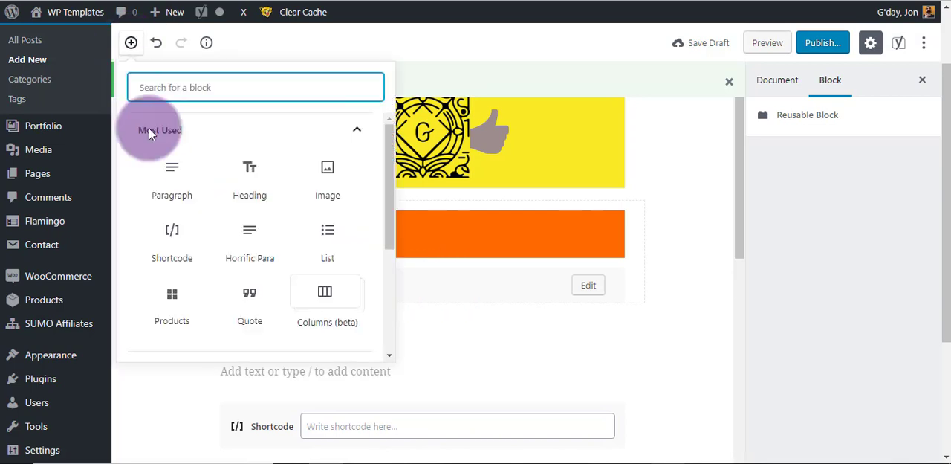
pyautogui.scroll(-2, 228, 171)
pyautogui.scroll(2, 349, 153)
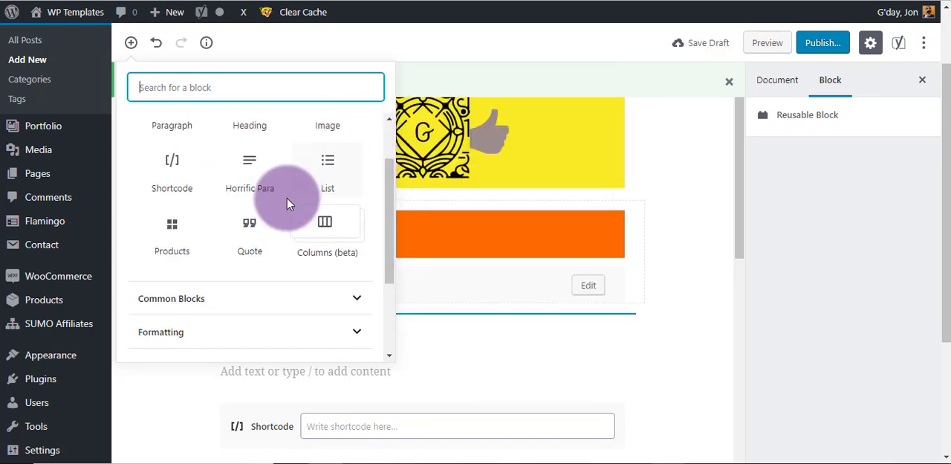
pyautogui.scroll(-4, 252, 197)
pyautogui.scroll(-3, 234, 200)
pyautogui.click(230, 336)
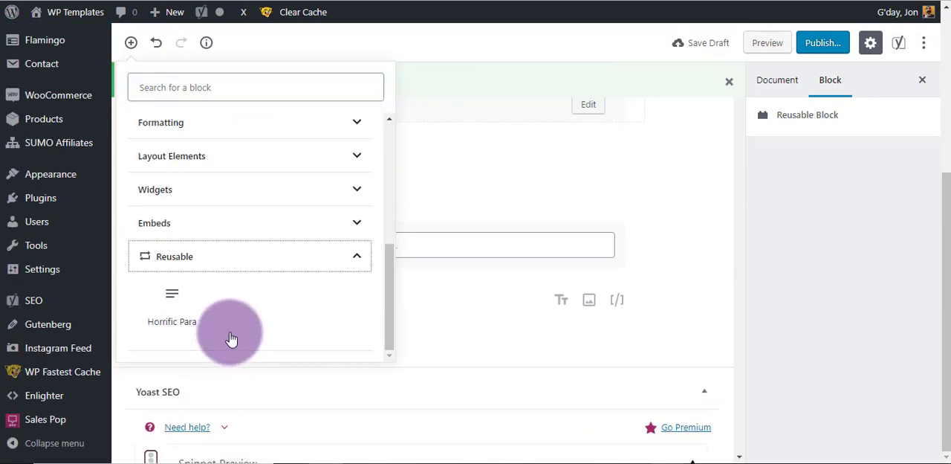
pyautogui.moveTo(166, 297)
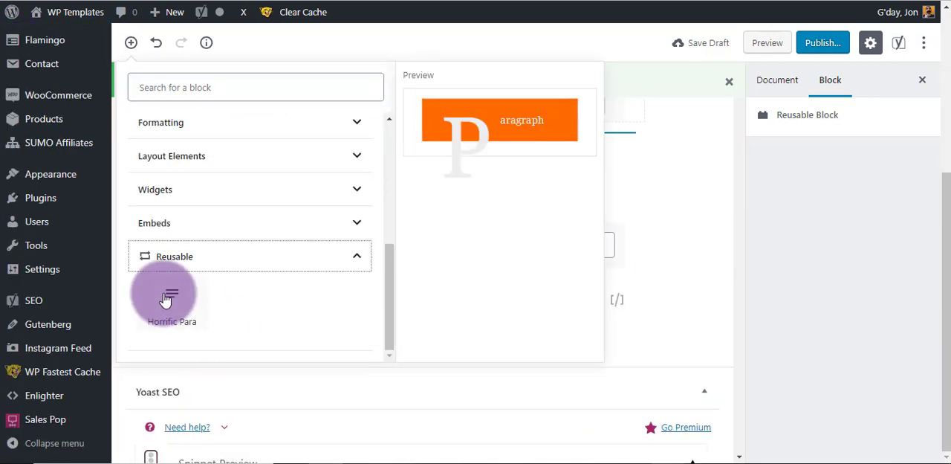
pyautogui.click(172, 298)
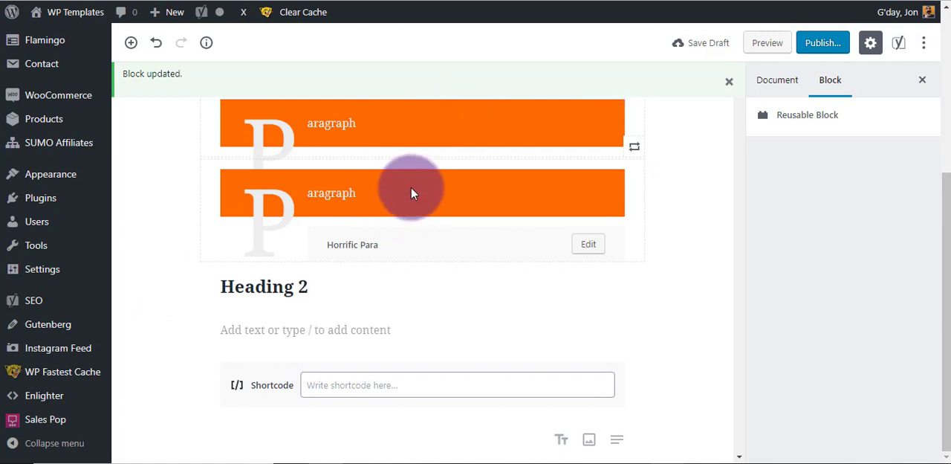
# Remove the upper of the two orange "Horrific Para" blocks below the image from the post.
pyautogui.scroll(2, 375, 233)
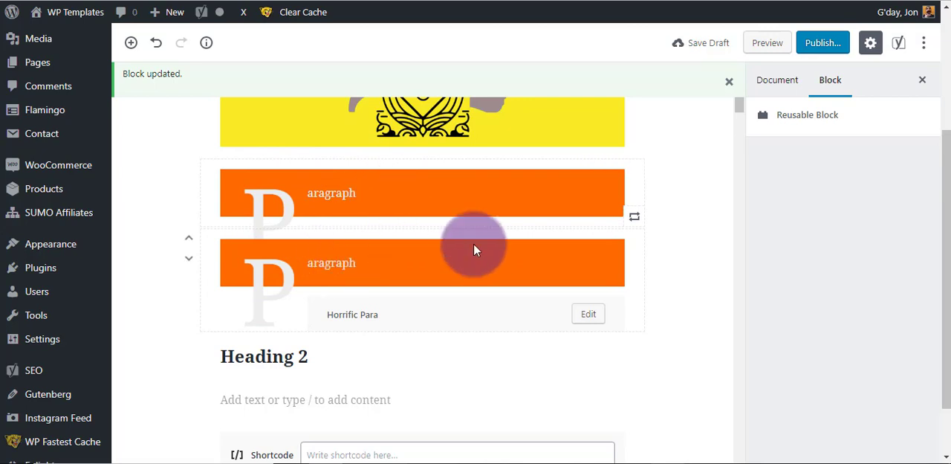
pyautogui.click(655, 169)
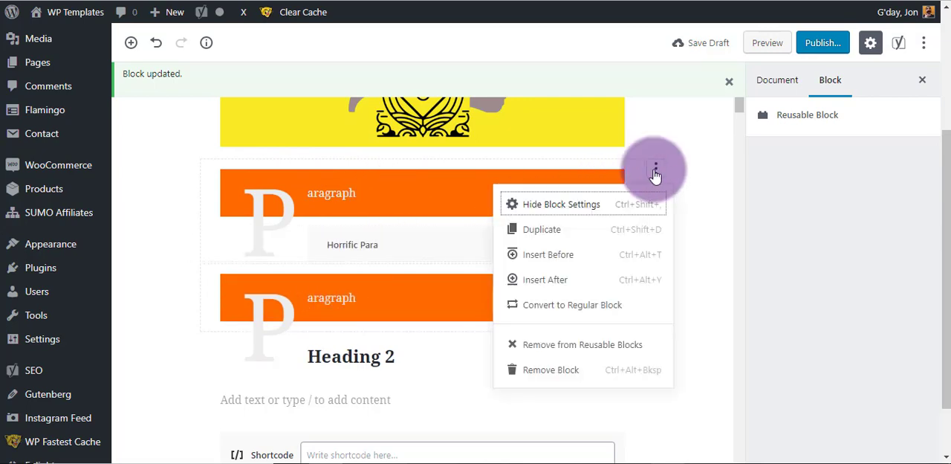
pyautogui.click(550, 369)
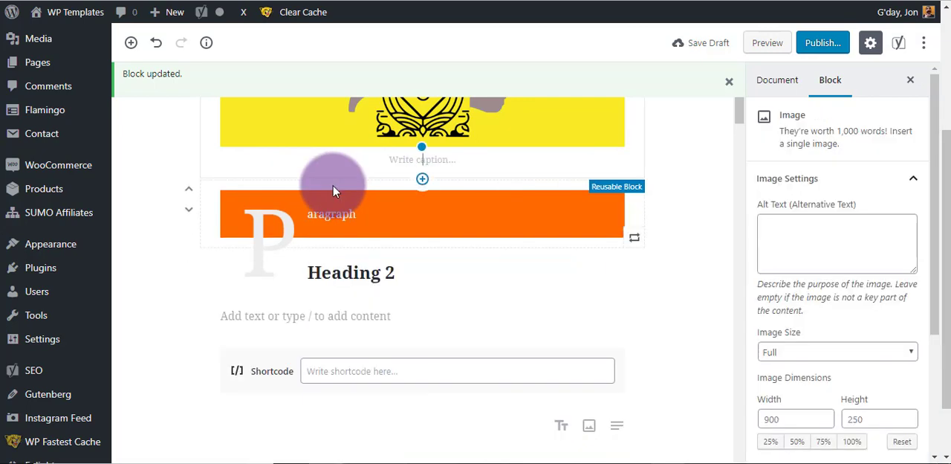
pyautogui.scroll(3, 190, 235)
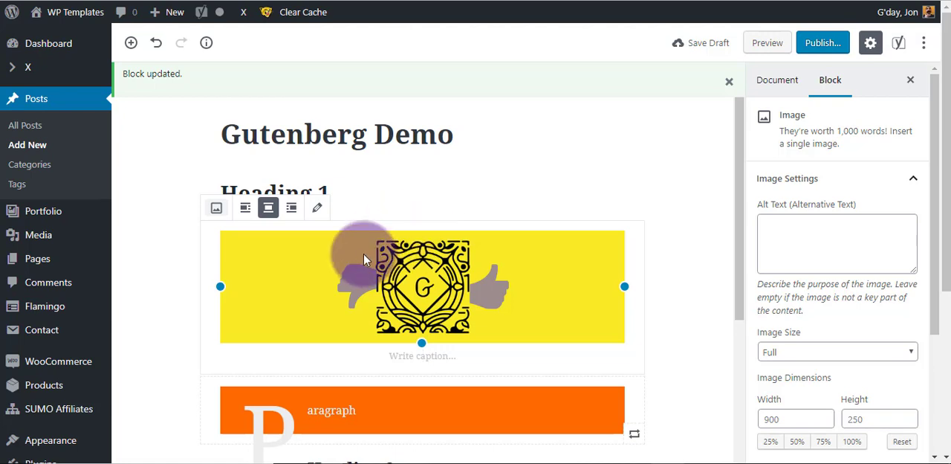
pyautogui.scroll(-5, 363, 259)
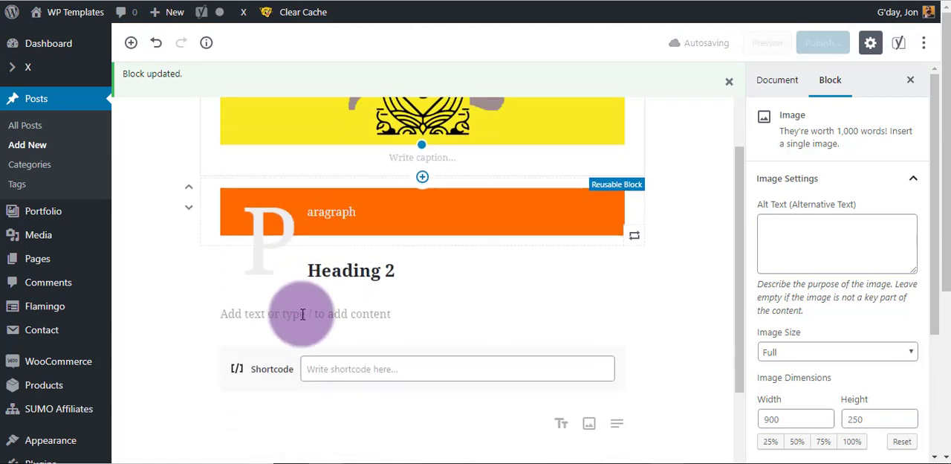
pyautogui.scroll(-1, 251, 283)
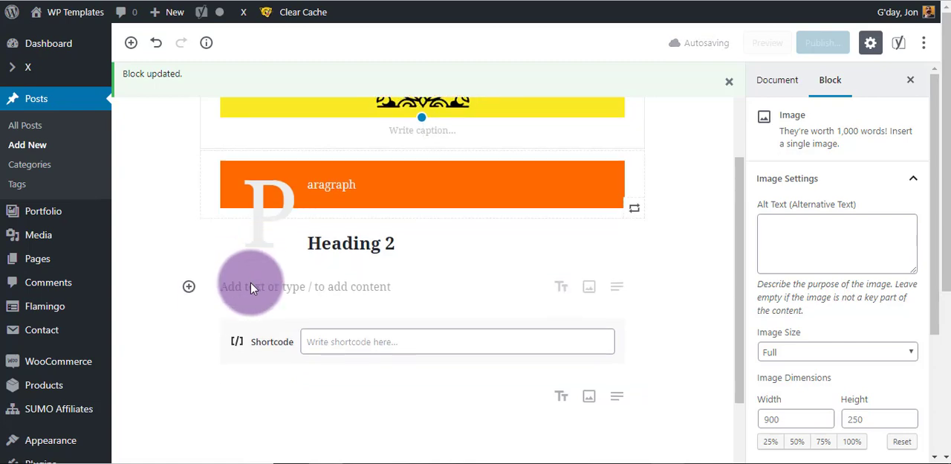
pyautogui.scroll(6, 250, 286)
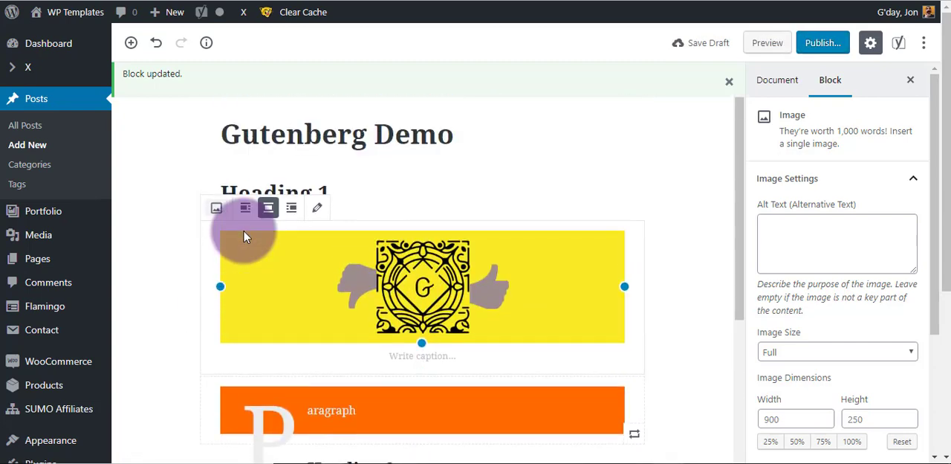